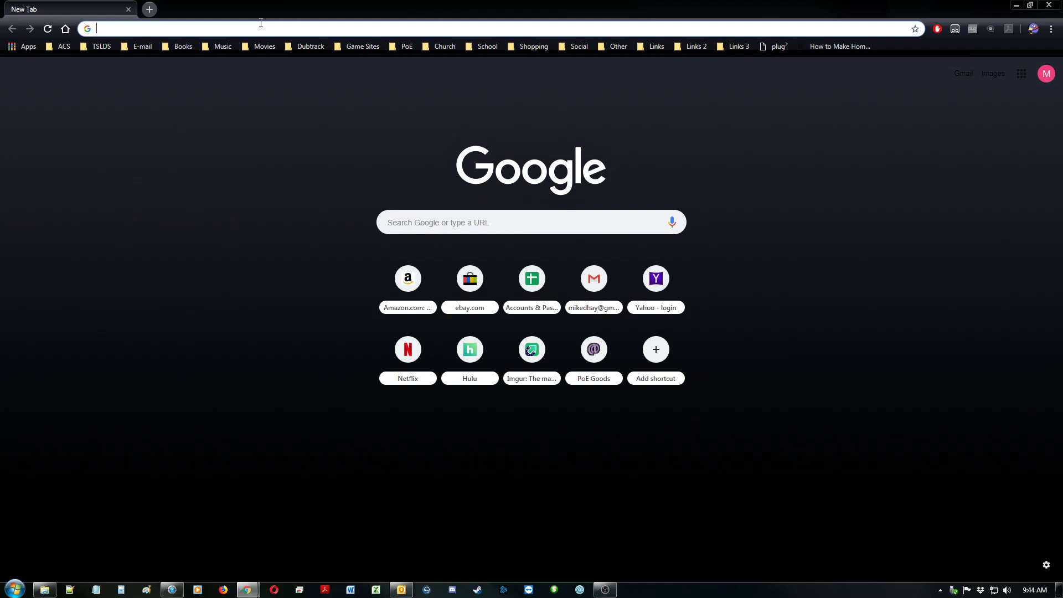
{"action": "type", "text": "https://www.counterpath.com/x-lite/"}
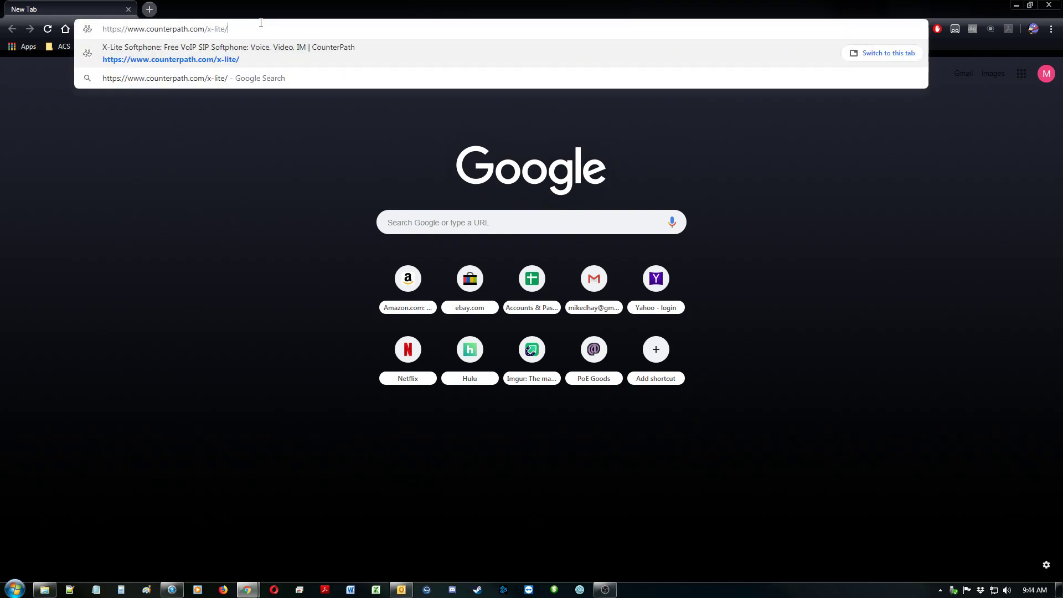
{"action": "key", "text": "Return"}
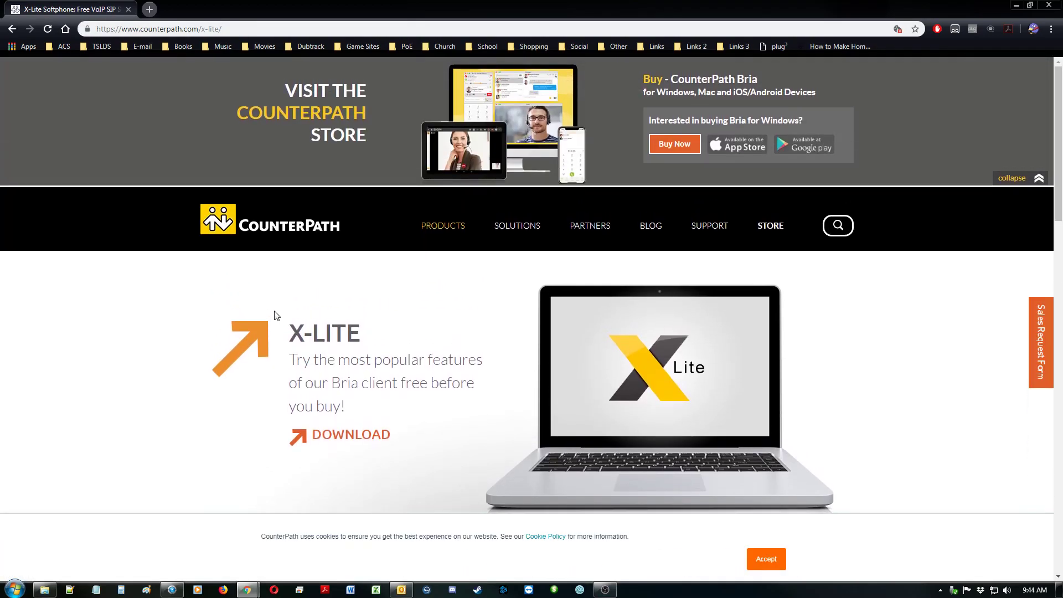
{"action": "scroll", "coordinate": [277, 316], "scroll_direction": "down", "scroll_amount": 10}
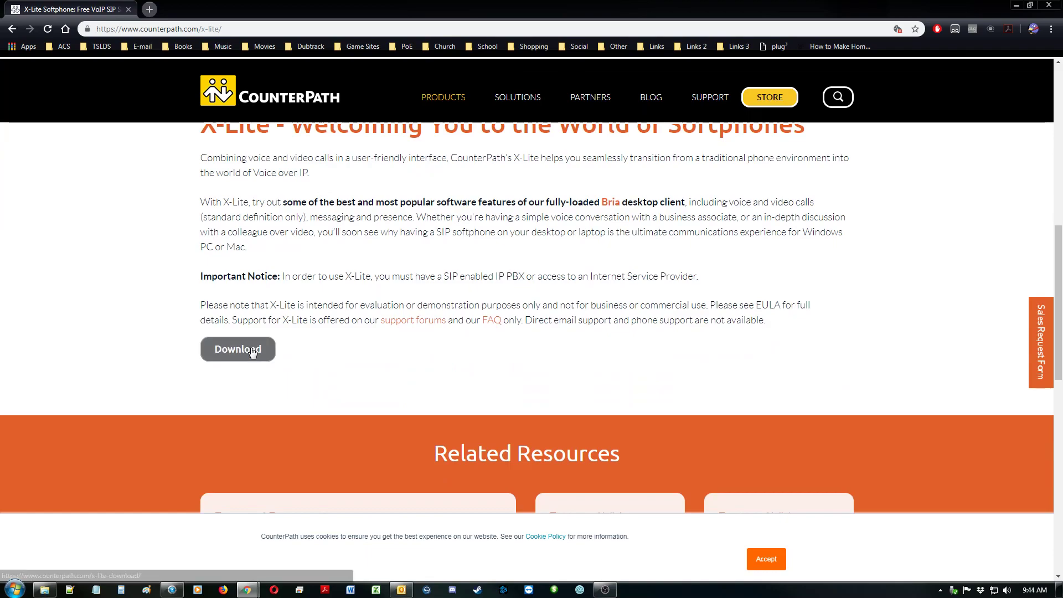
{"action": "left_click", "coordinate": [252, 351]}
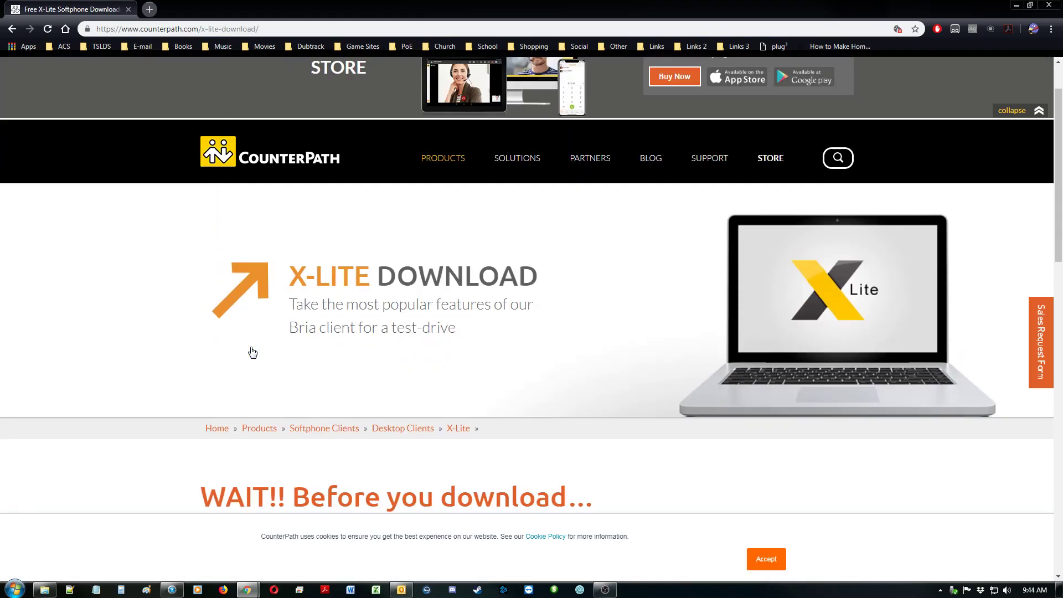
{"action": "scroll", "coordinate": [252, 353], "scroll_direction": "down", "scroll_amount": 10}
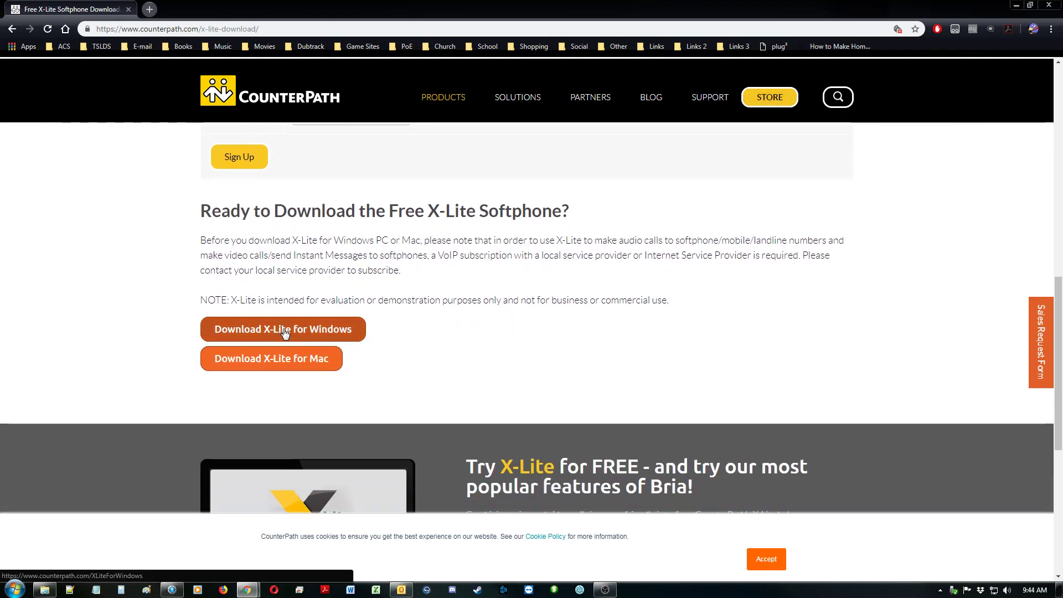
{"action": "left_click", "coordinate": [285, 331]}
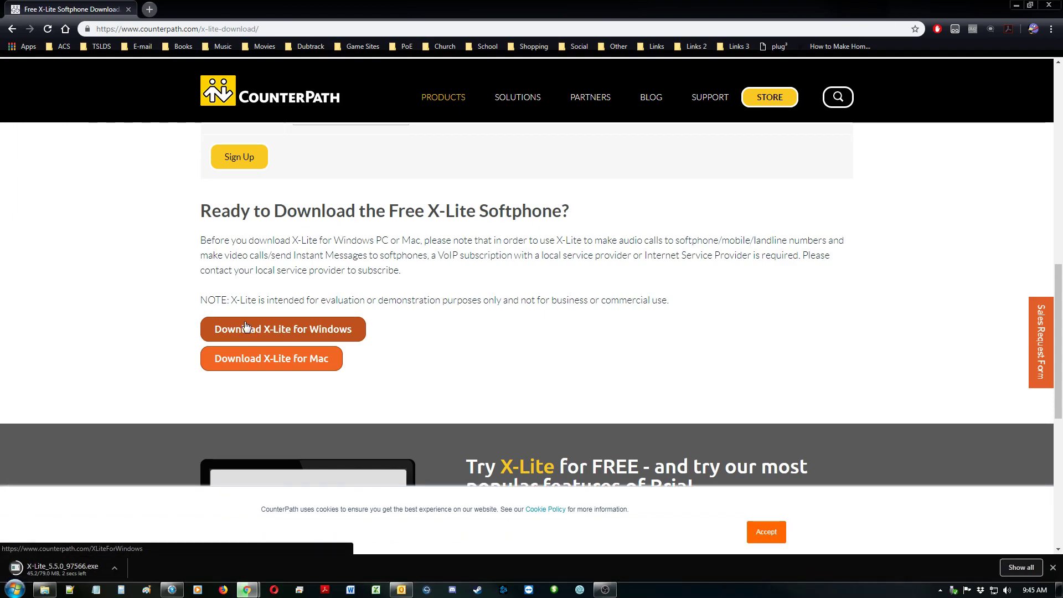
- Install X-Lite from the downloaded file, accepting the license terms and allowing anonymous data collection
{"action": "left_click", "coordinate": [77, 570]}
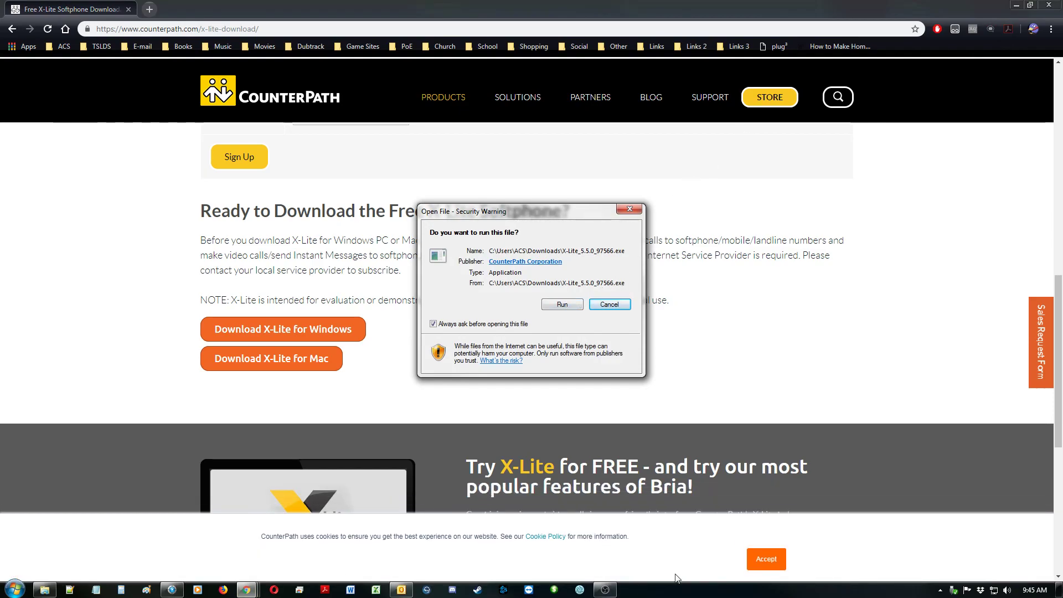
{"action": "left_click", "coordinate": [565, 306]}
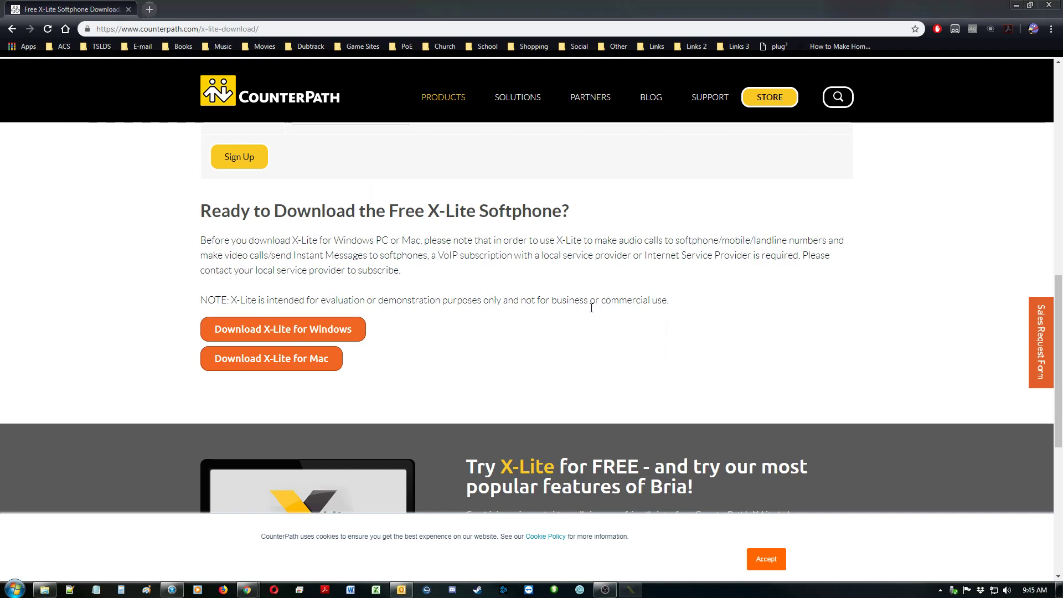
{"action": "left_click", "coordinate": [460, 394]}
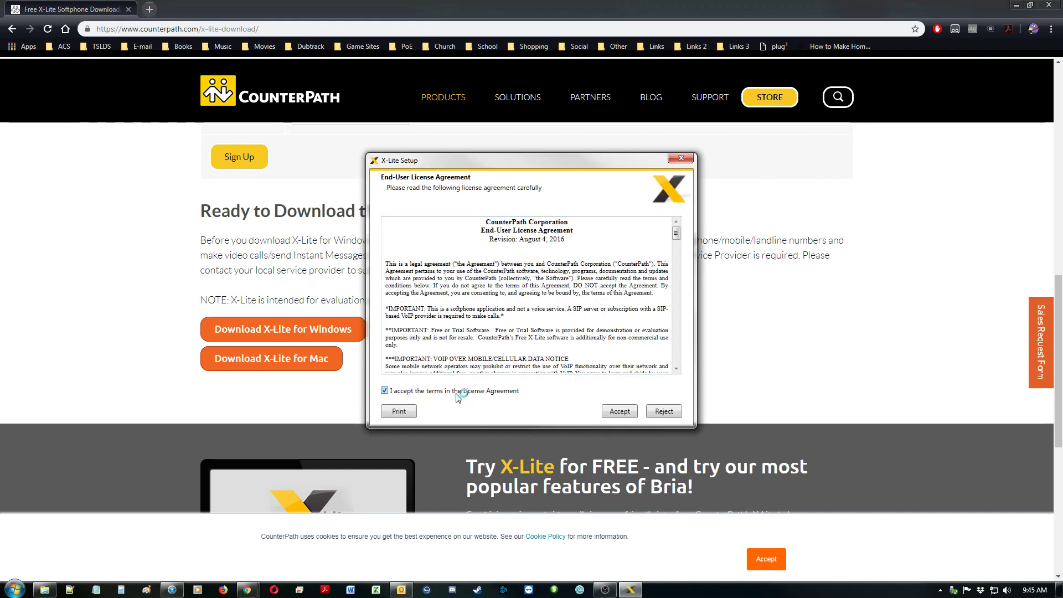
{"action": "left_click", "coordinate": [621, 414]}
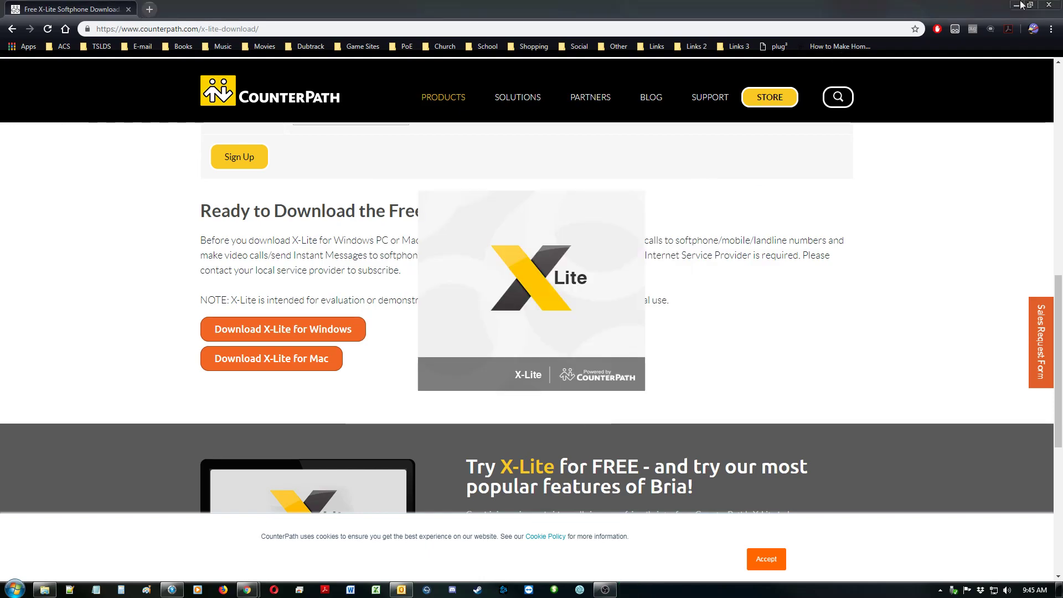
{"action": "left_click", "coordinate": [1061, 5]}
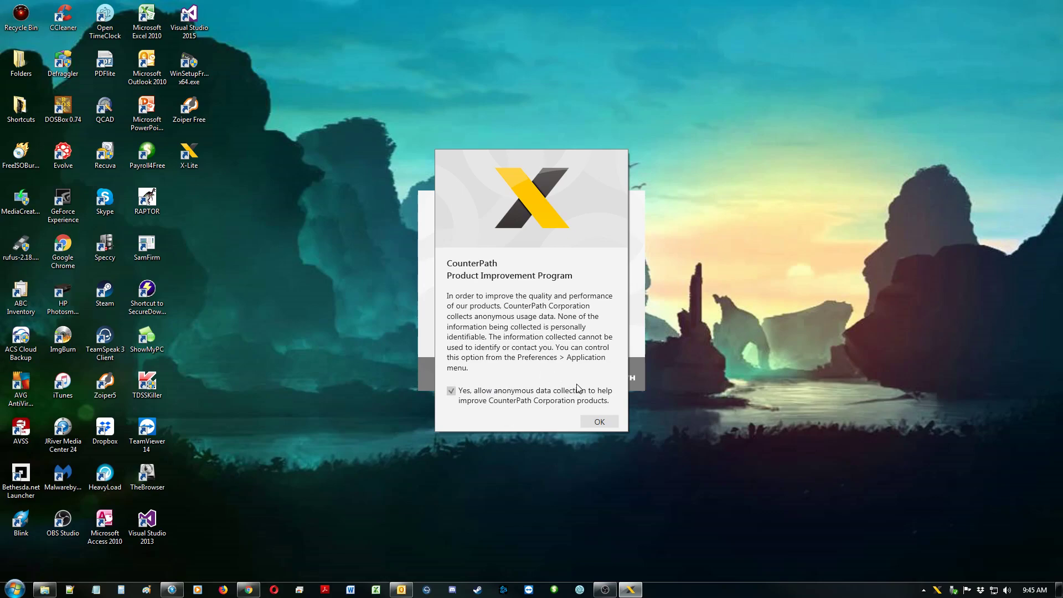
{"action": "left_click", "coordinate": [601, 422]}
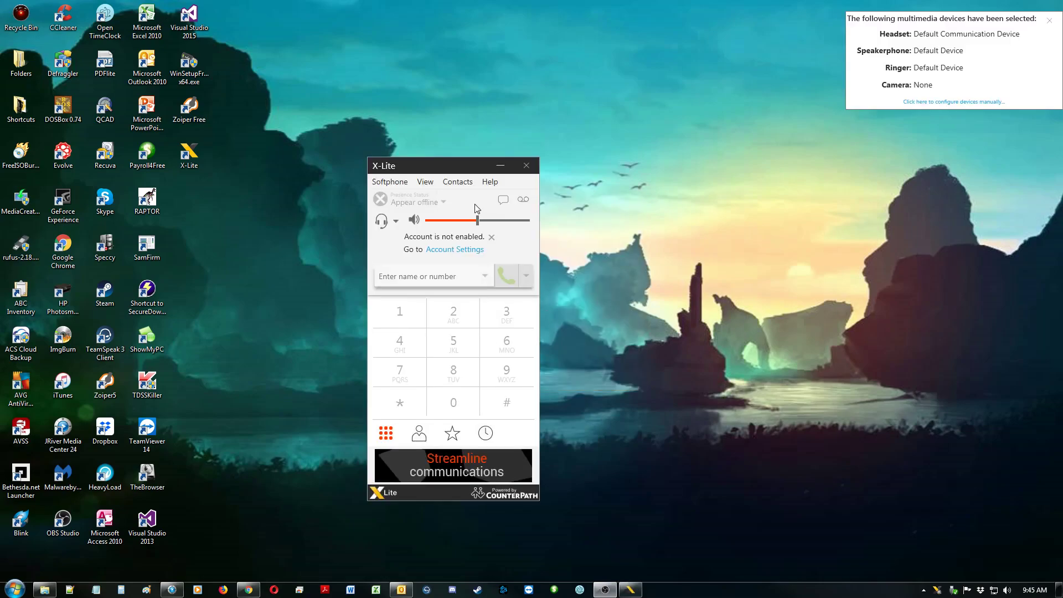
- Open the SIP account settings in X-Lite and enter 3002 as the user ID, display name and authorization name
{"action": "left_click", "coordinate": [390, 183]}
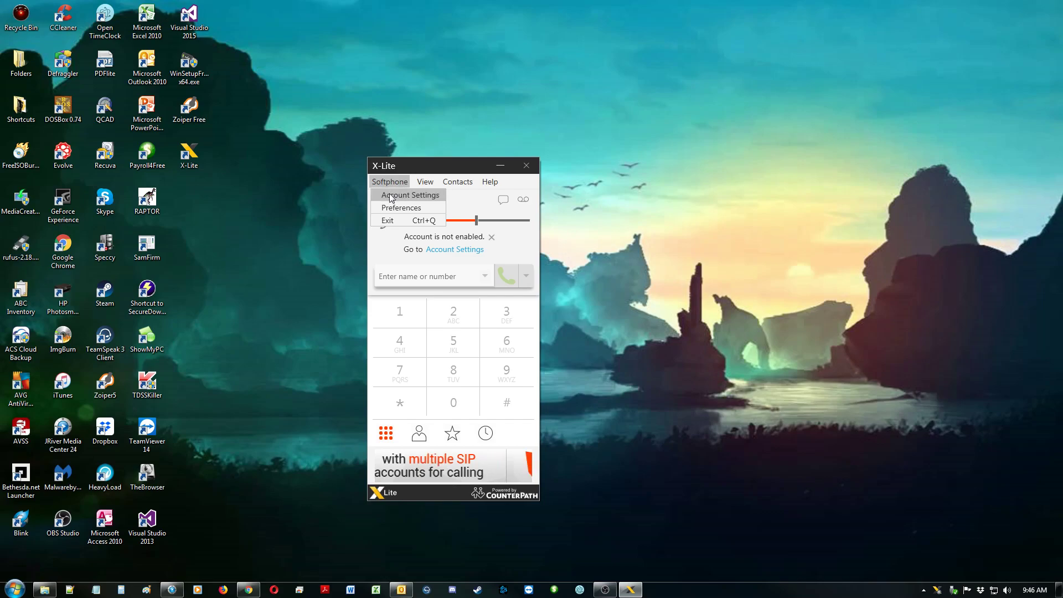
{"action": "left_click", "coordinate": [390, 195]}
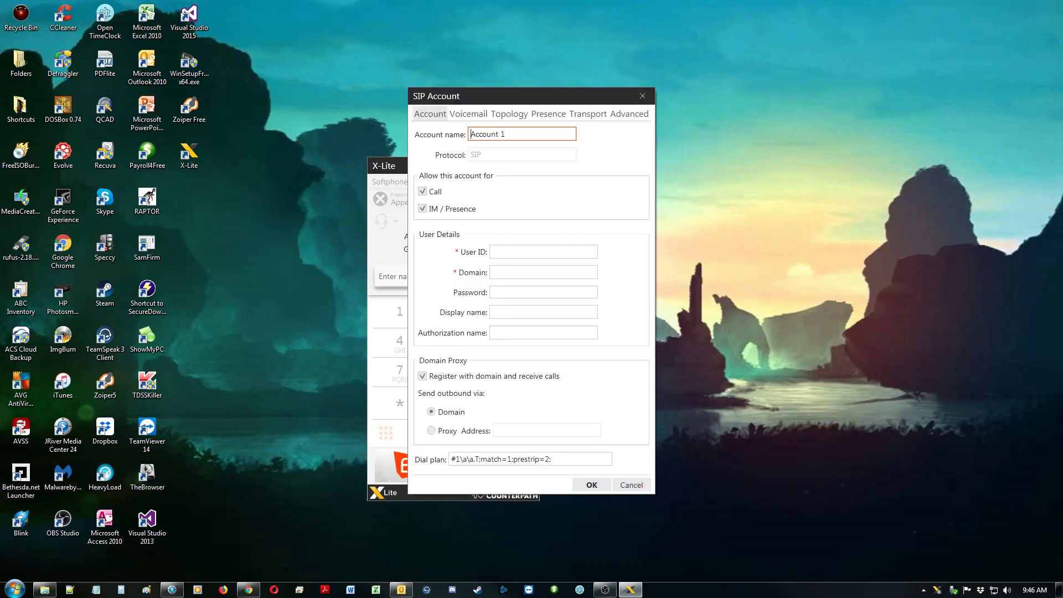
{"action": "key", "text": "alt+Tab"}
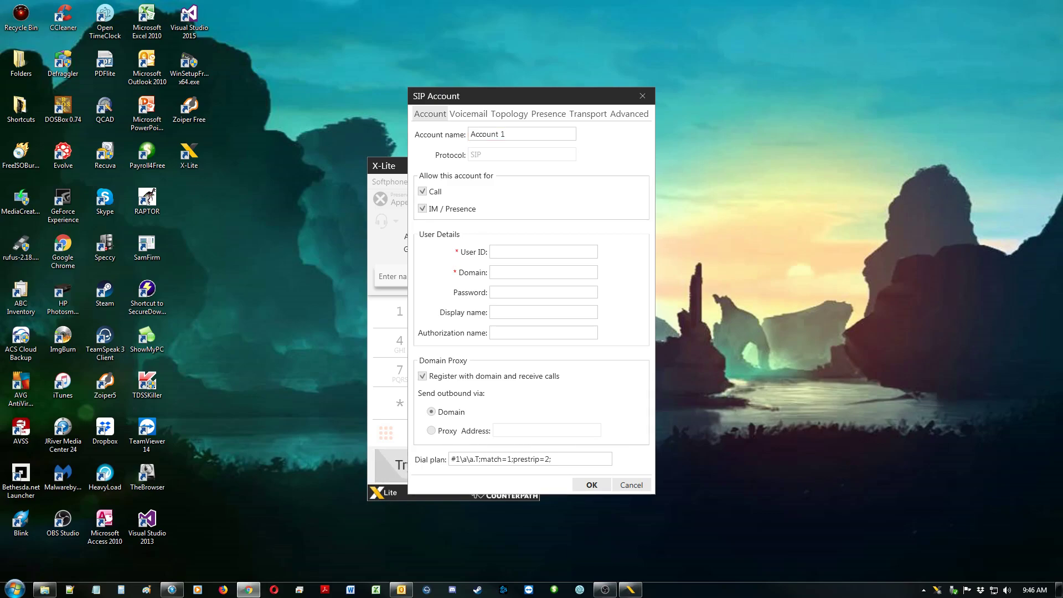
{"action": "left_click", "coordinate": [506, 272]}
{"action": "left_click", "coordinate": [522, 252]}
{"action": "type", "text": "3002"}
{"action": "left_click", "coordinate": [519, 312]}
{"action": "type", "text": "3002"}
{"action": "left_click", "coordinate": [519, 331]}
{"action": "type", "text": "3002"}
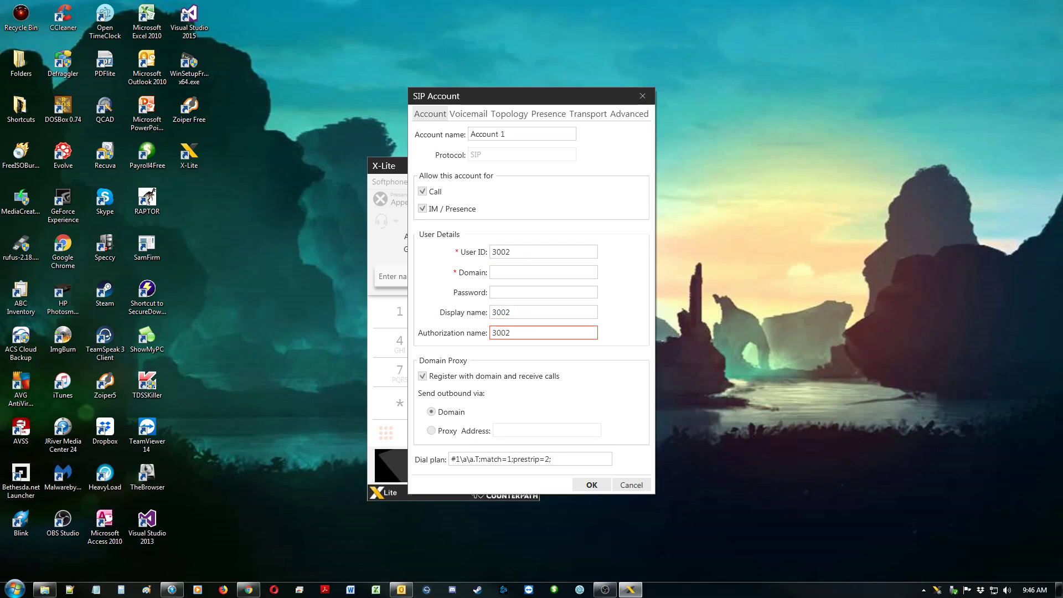
- Paste the SIP account password into the account's user details
{"action": "key", "text": "alt+Tab"}
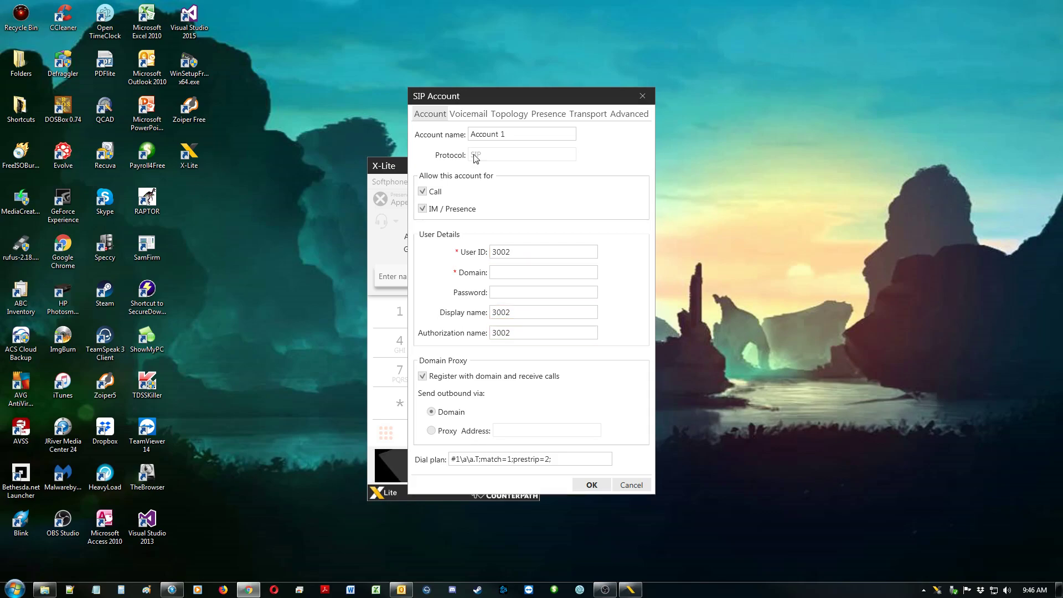
{"action": "left_click", "coordinate": [504, 293]}
{"action": "key", "text": "ctrl+v"}
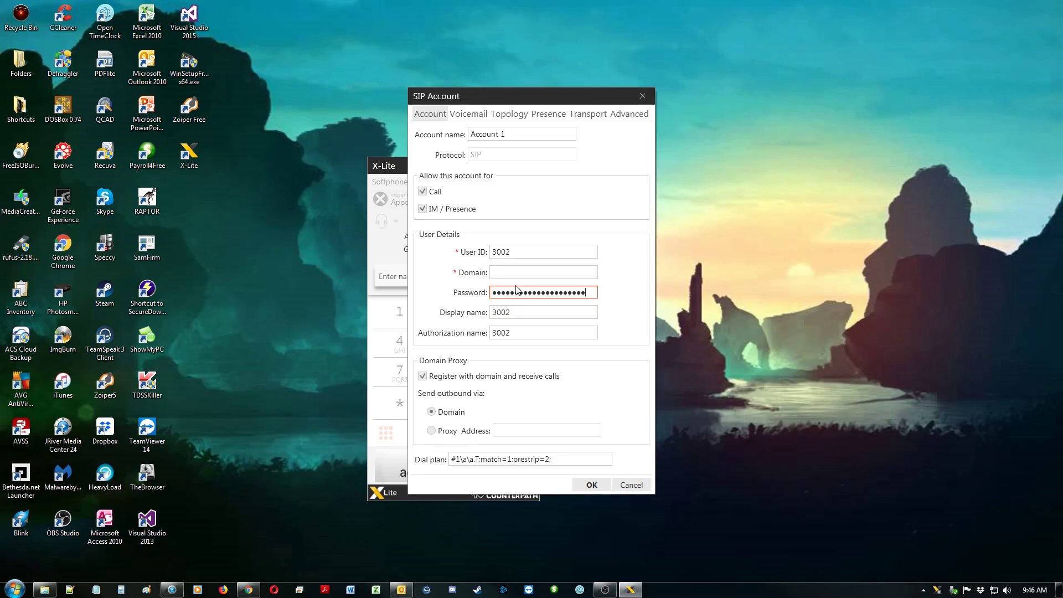
- Set the domain to lds.ziotes.com and send outbound calls via a proxy with the address lds.ziotes.com
{"action": "key", "text": "alt+Tab"}
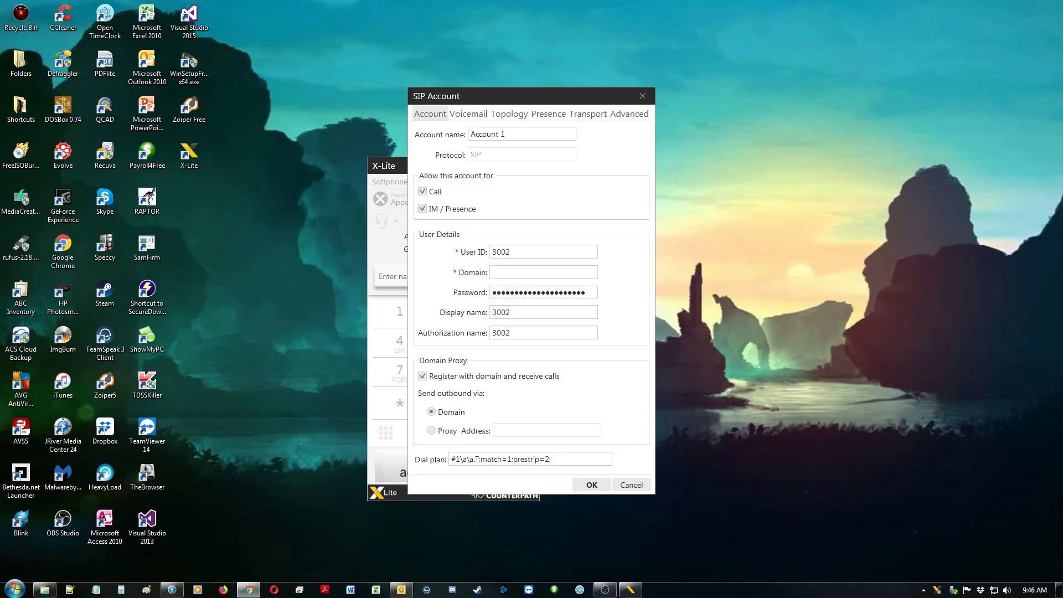
{"action": "left_click", "coordinate": [492, 272]}
{"action": "type", "text": "lds.ziotes.com"}
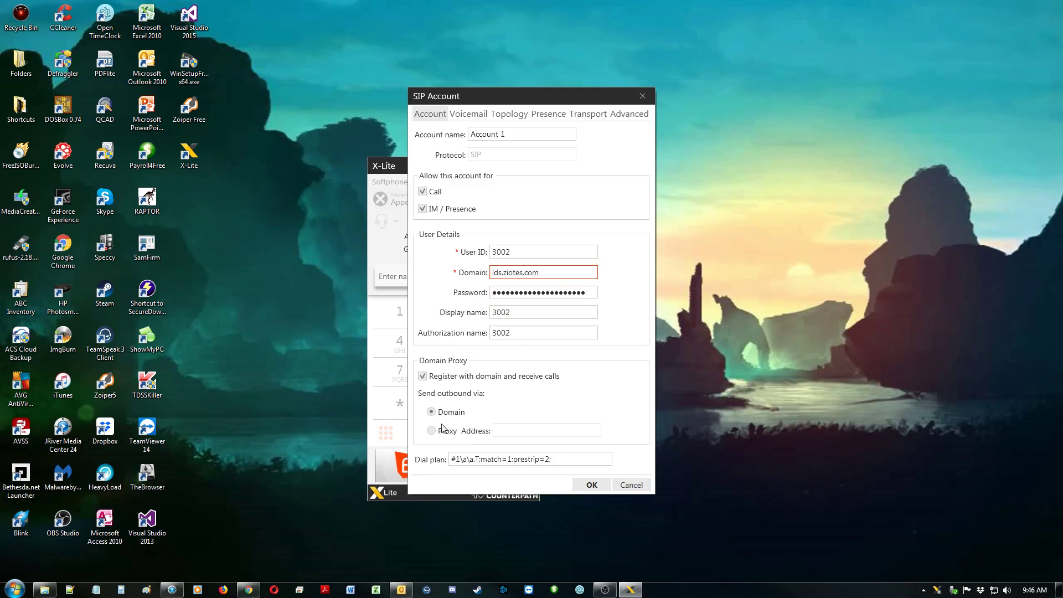
{"action": "left_click", "coordinate": [431, 430]}
{"action": "left_click", "coordinate": [504, 432]}
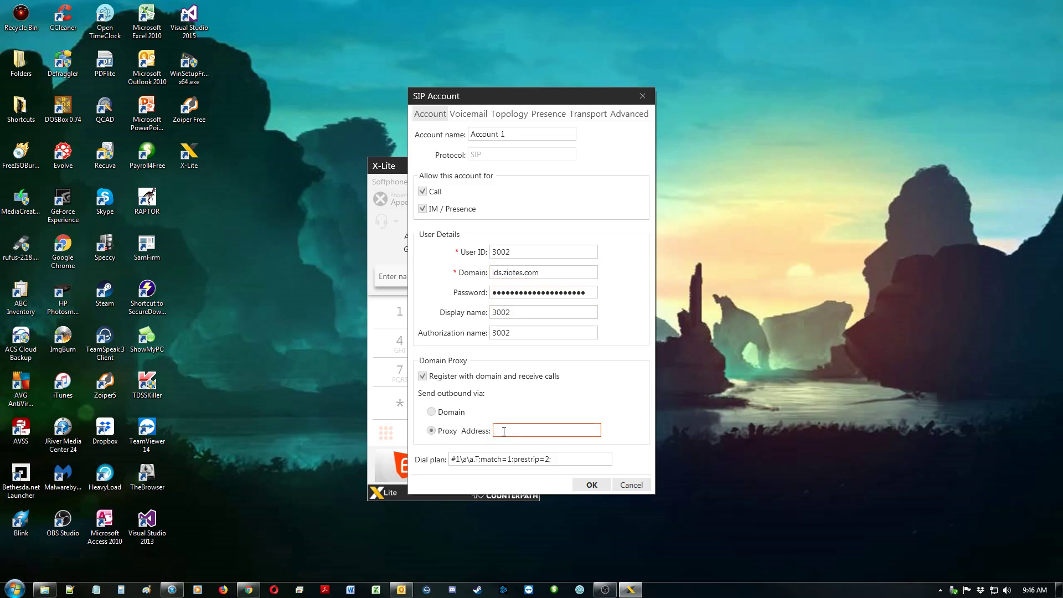
{"action": "type", "text": "lds.ziotes.com"}
- Turn off voicemail checking for the account and set the firewall traversal method to None
{"action": "left_click", "coordinate": [475, 115]}
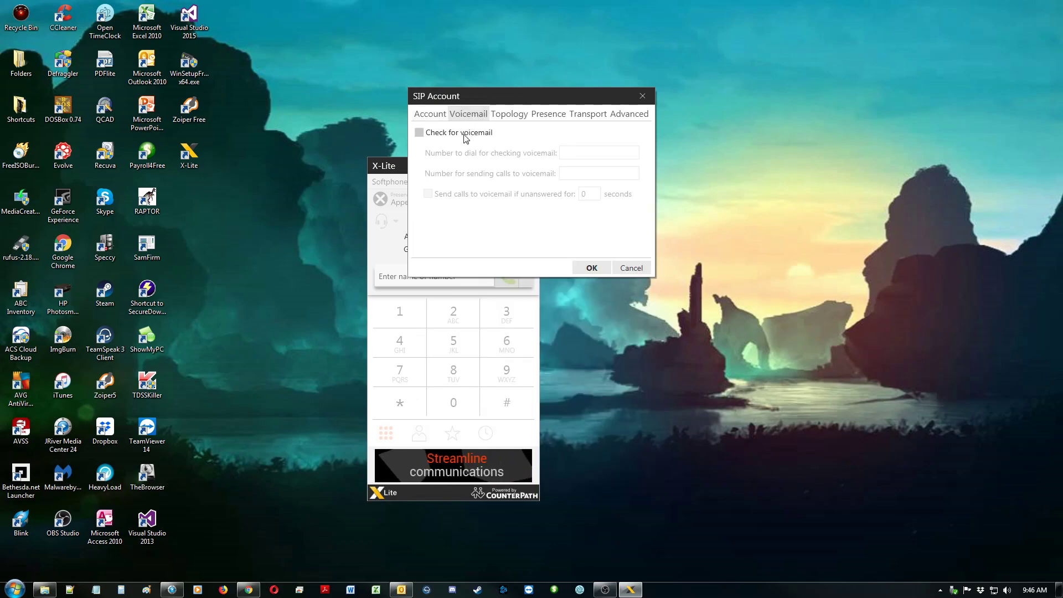
{"action": "left_click", "coordinate": [463, 134]}
{"action": "left_click", "coordinate": [509, 115]}
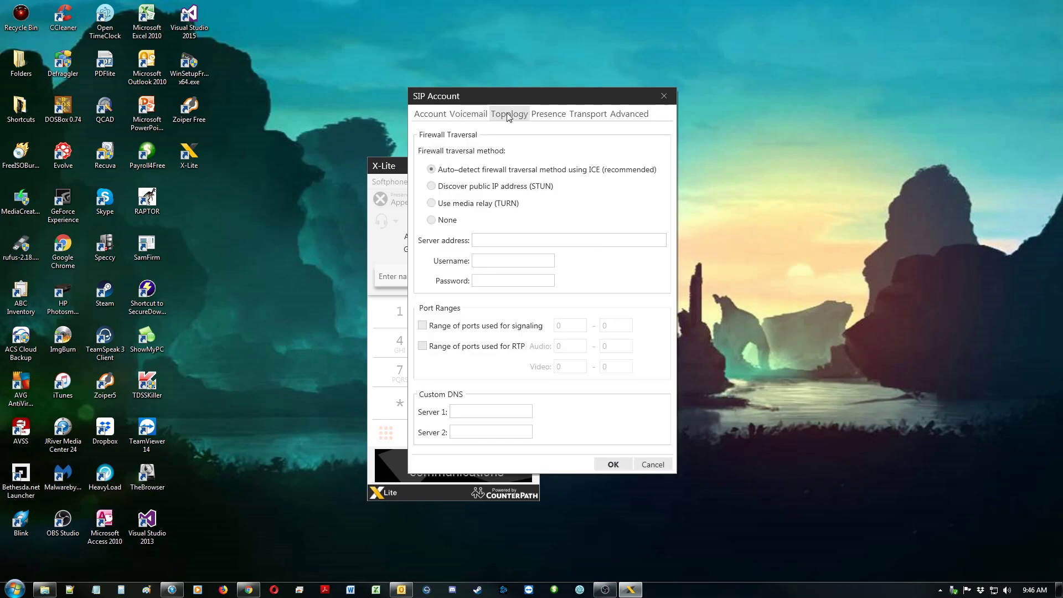
{"action": "left_click", "coordinate": [443, 221]}
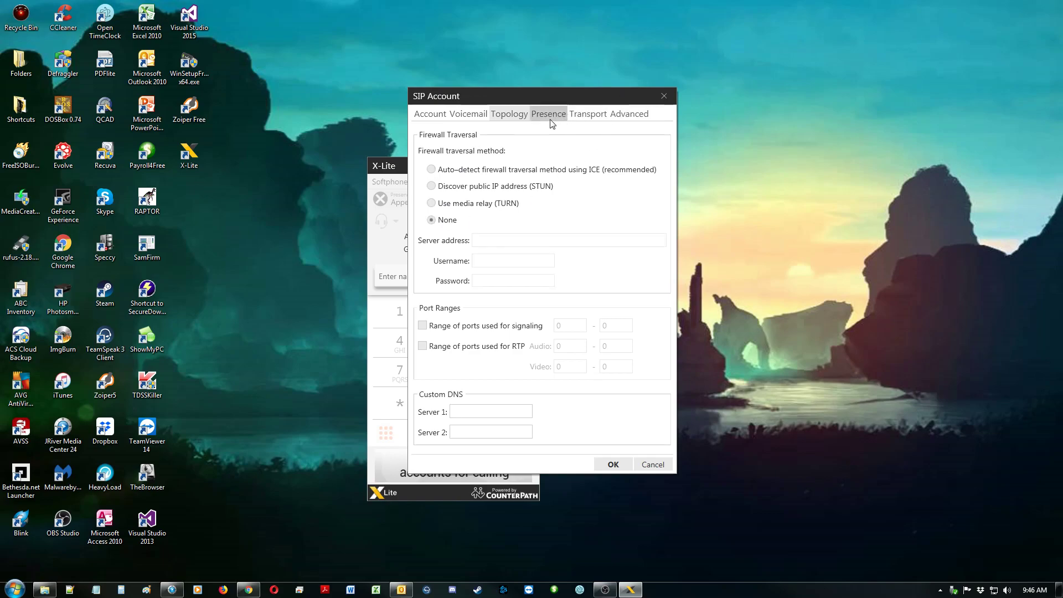
- Set the account's signaling transport to UDP
{"action": "left_click", "coordinate": [588, 116]}
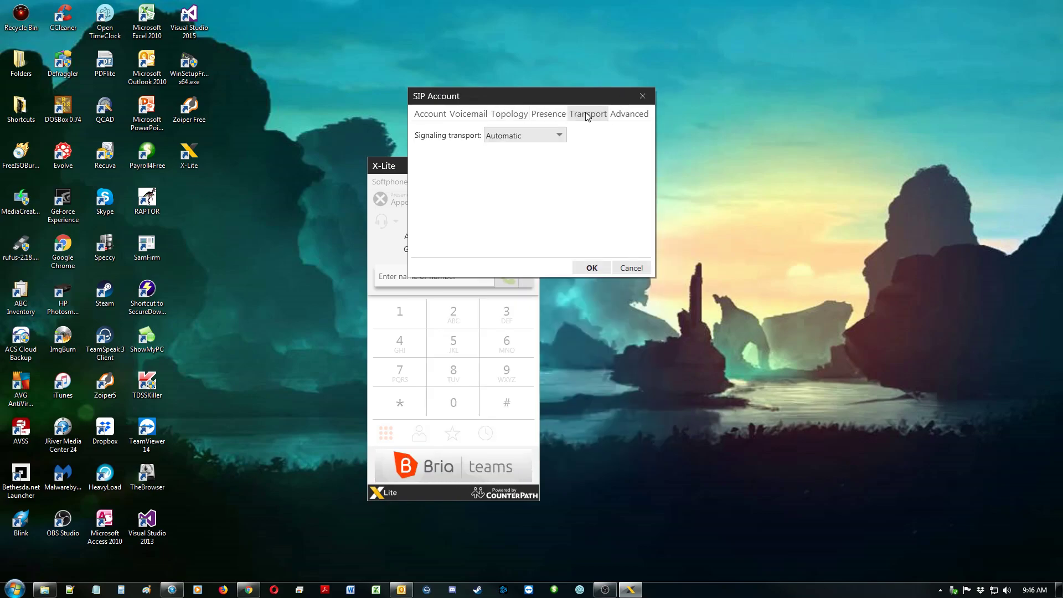
{"action": "left_click", "coordinate": [559, 137]}
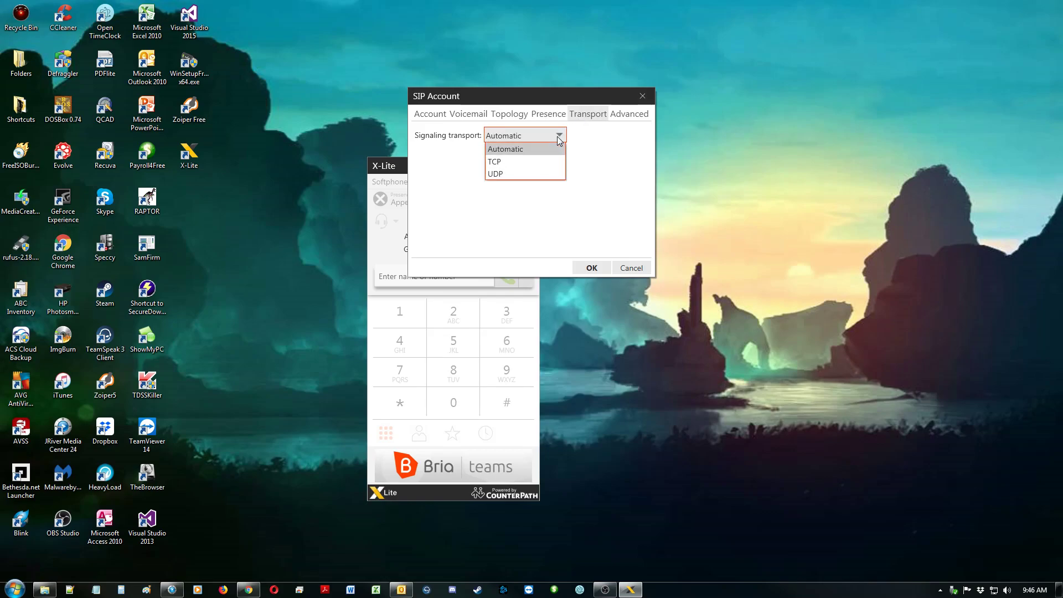
{"action": "left_click", "coordinate": [538, 175]}
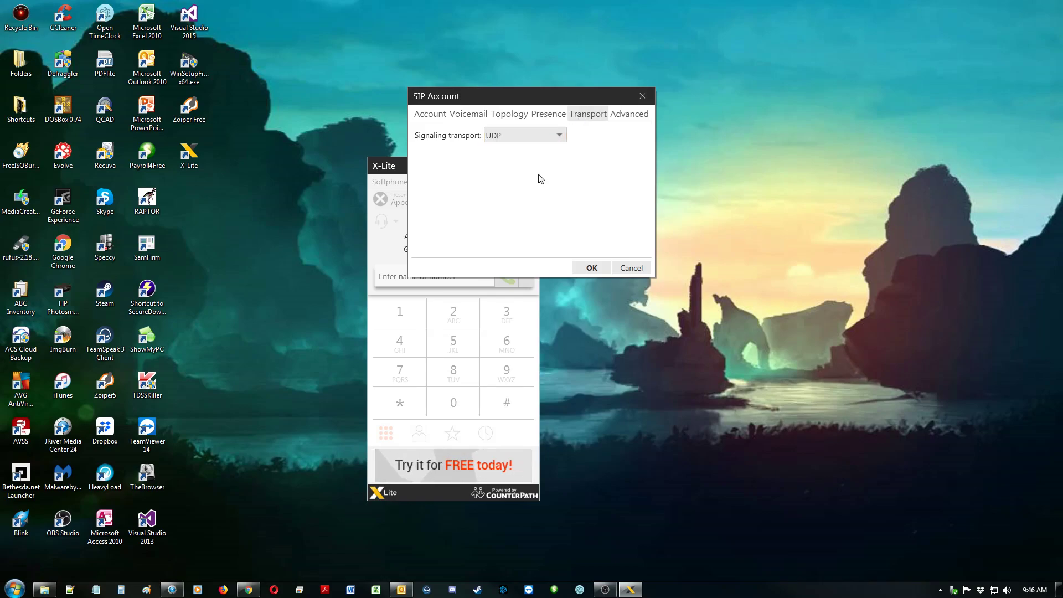
- Set the reregister interval to 600 seconds, disable SIP keep-alives, and save the account settings
{"action": "left_click", "coordinate": [620, 115]}
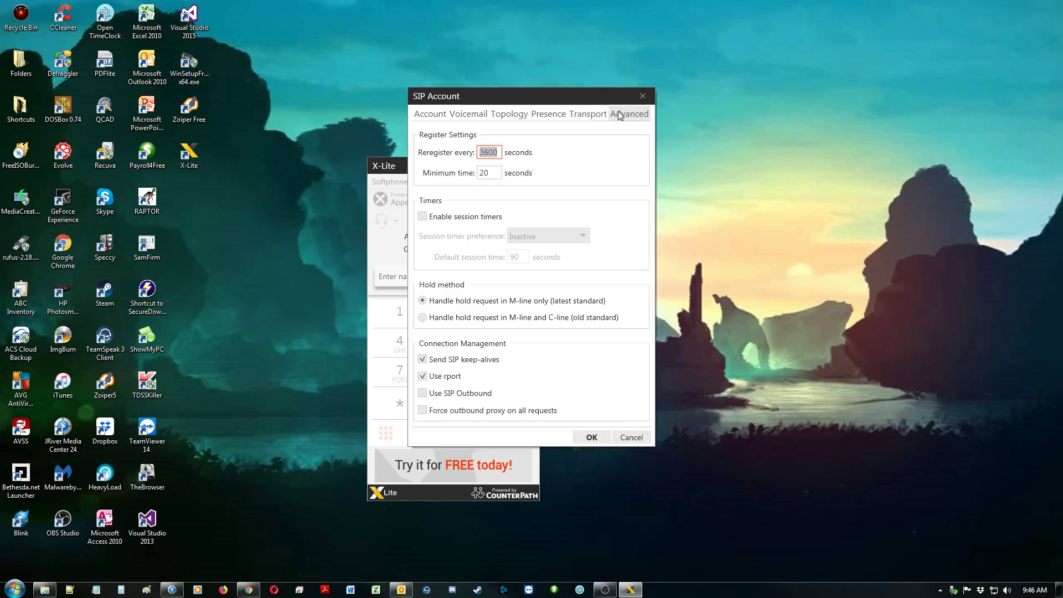
{"action": "type", "text": "600"}
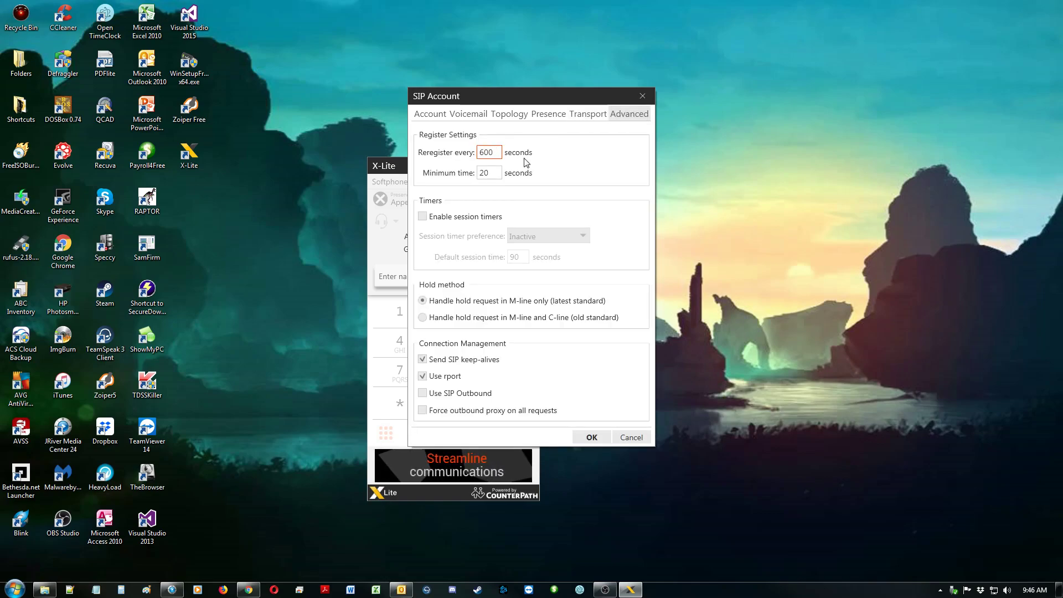
{"action": "left_click", "coordinate": [426, 360]}
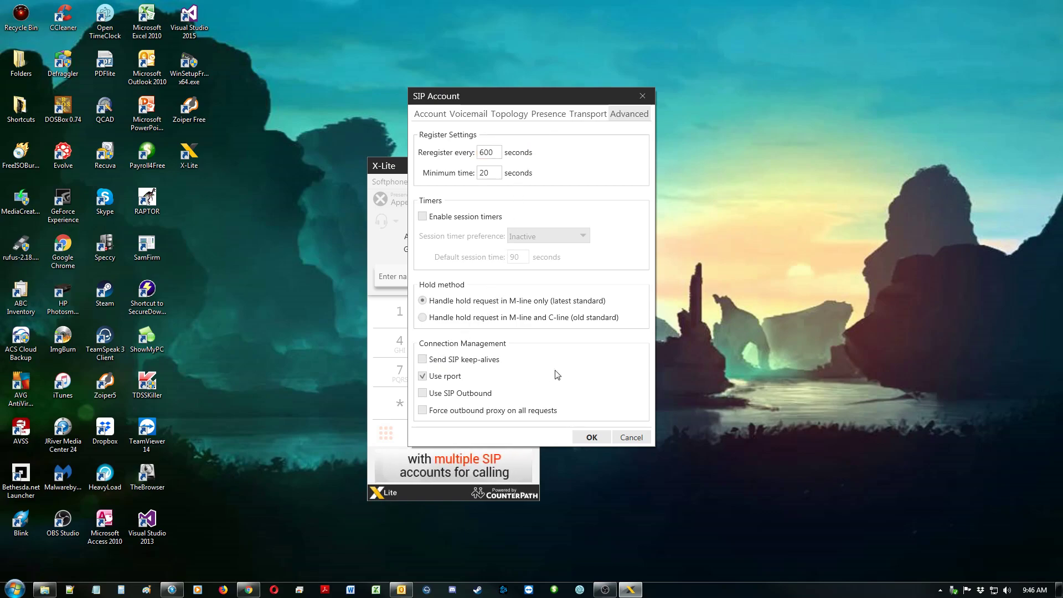
{"action": "left_click", "coordinate": [592, 437]}
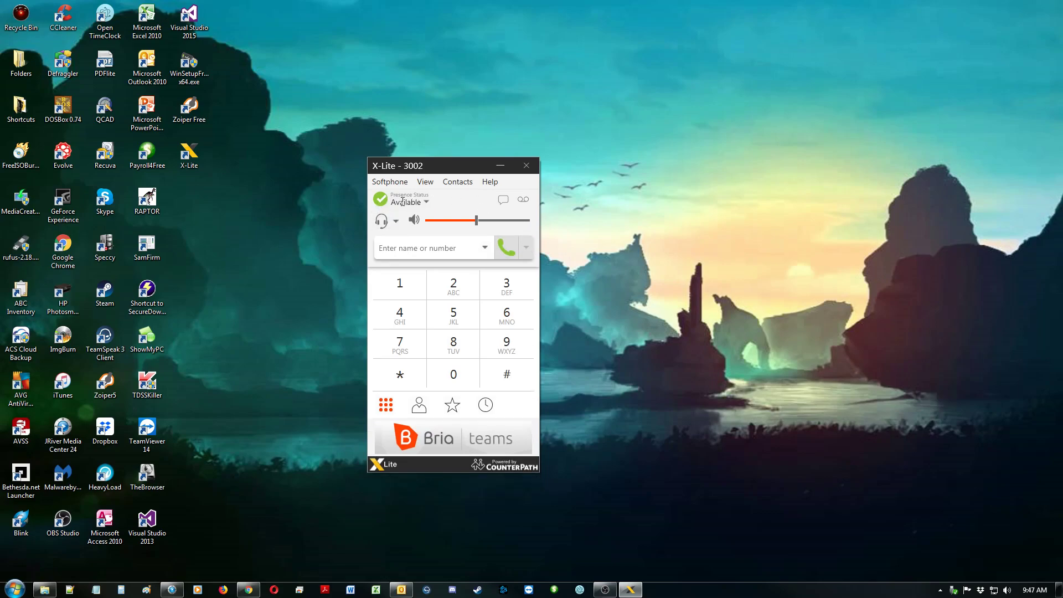
- Reopen the SIP account settings to review the domain, proxy address and password entries, selecting the entire masked password
{"action": "left_click", "coordinate": [390, 183]}
{"action": "left_click", "coordinate": [394, 198]}
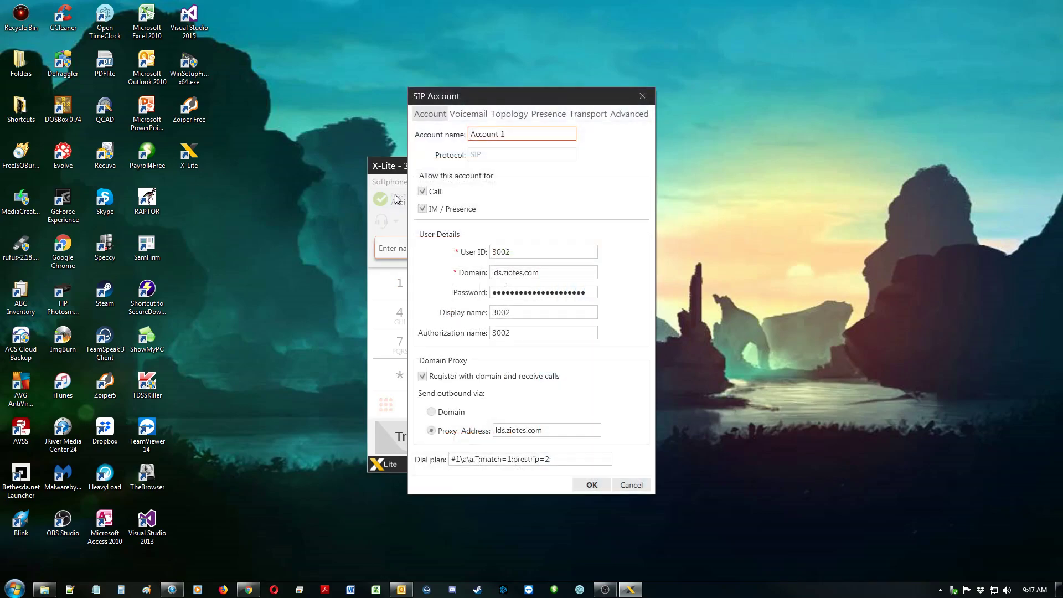
{"action": "left_click", "coordinate": [590, 291]}
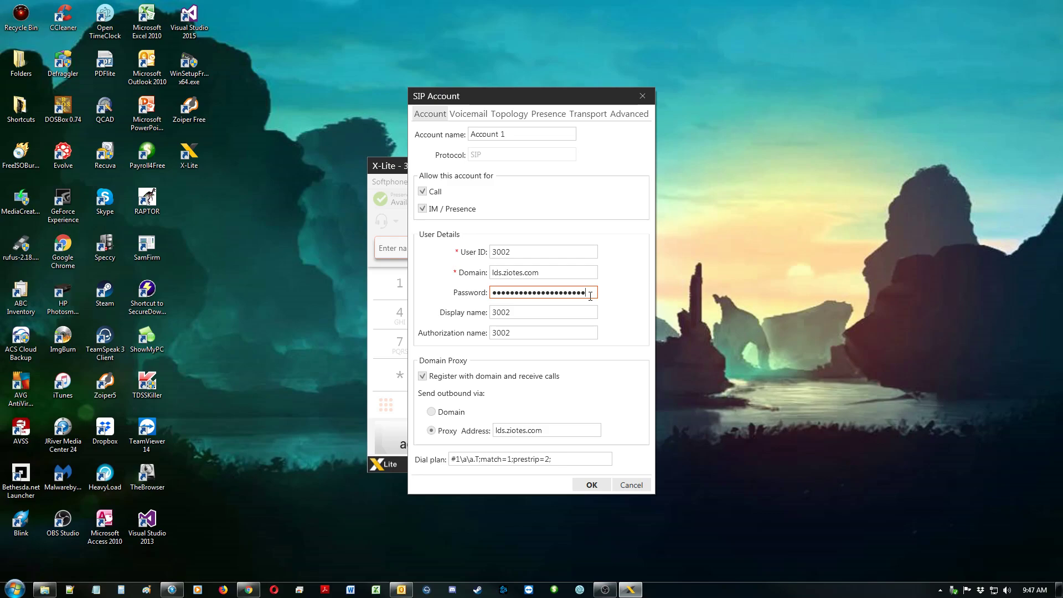
{"action": "left_click", "coordinate": [576, 273]}
{"action": "left_click", "coordinate": [548, 431]}
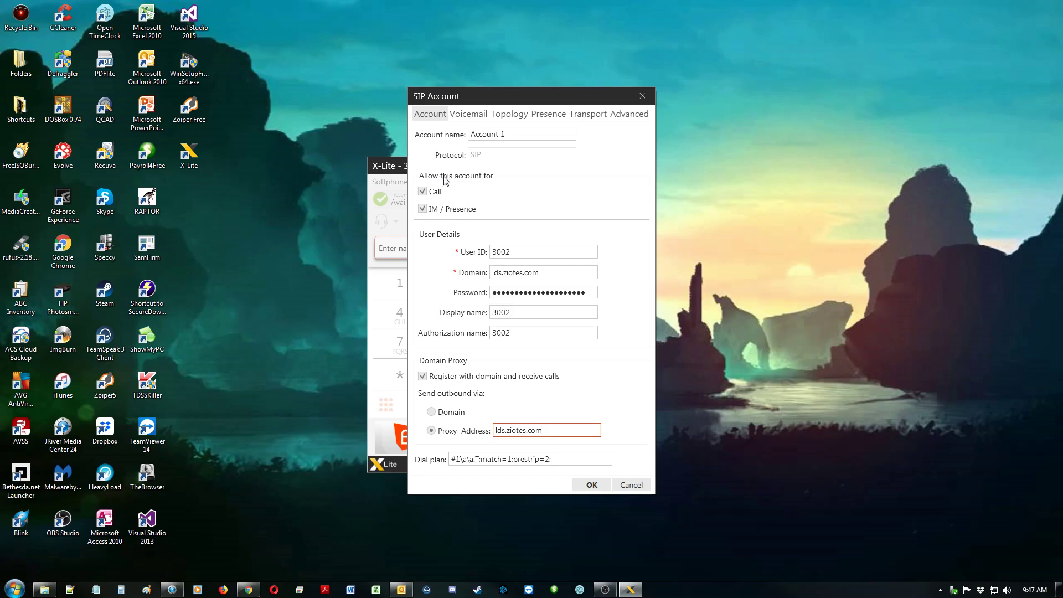
{"action": "left_click", "coordinate": [590, 293]}
{"action": "left_click_drag", "start_coordinate": [590, 293], "coordinate": [491, 293]}
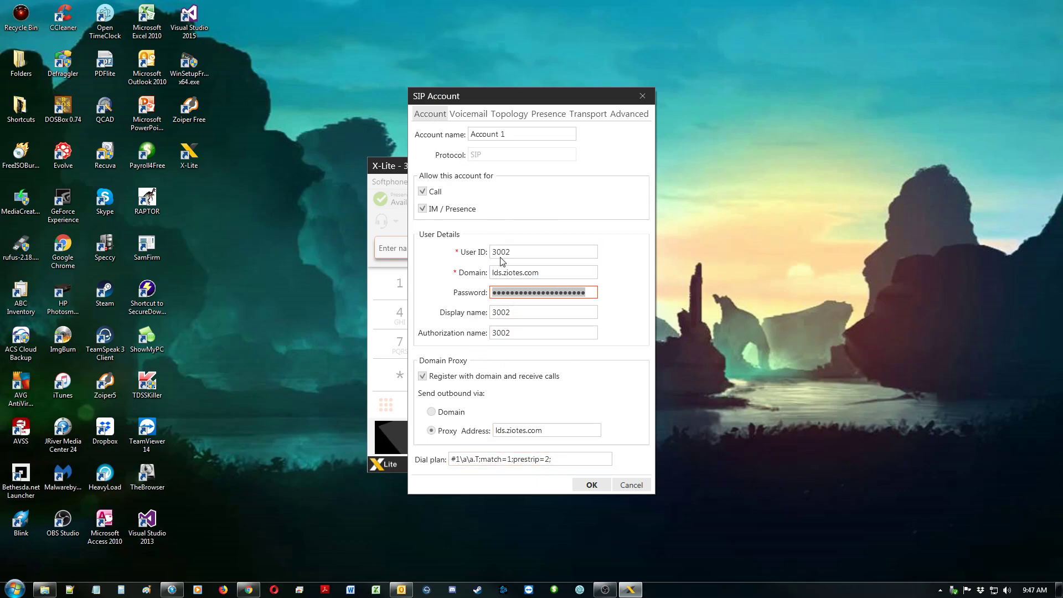
- Confirm the SIP account settings and open the softphone's general application preferences
{"action": "left_click", "coordinate": [593, 483]}
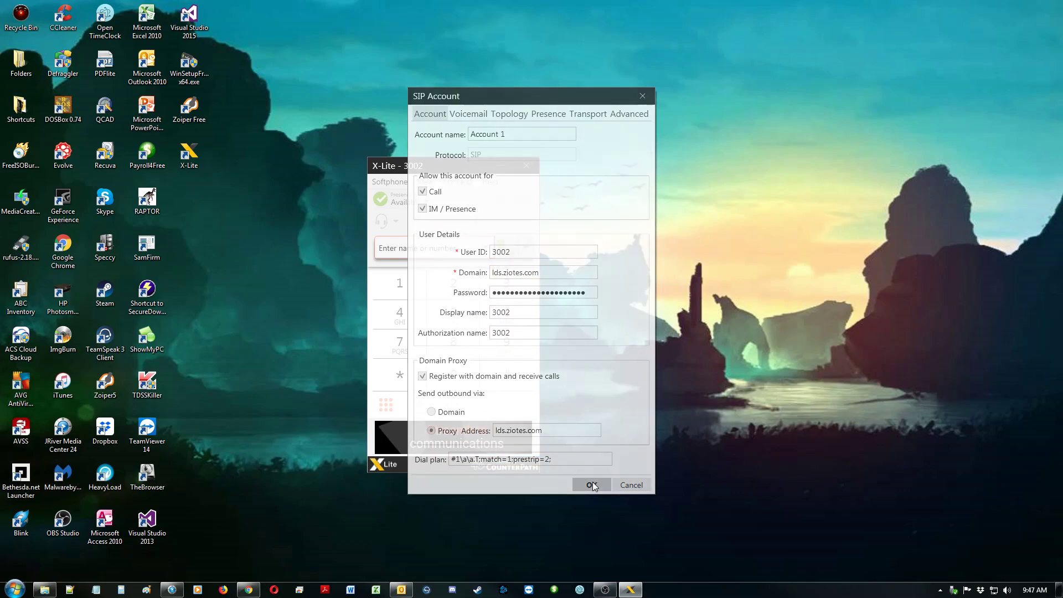
{"action": "left_click", "coordinate": [383, 181]}
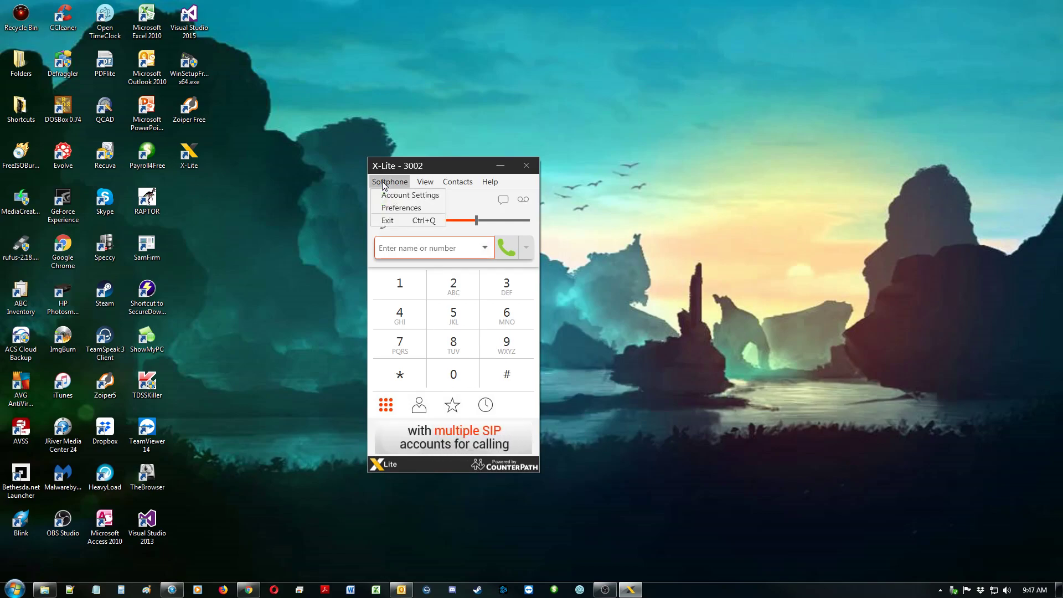
{"action": "left_click", "coordinate": [390, 211]}
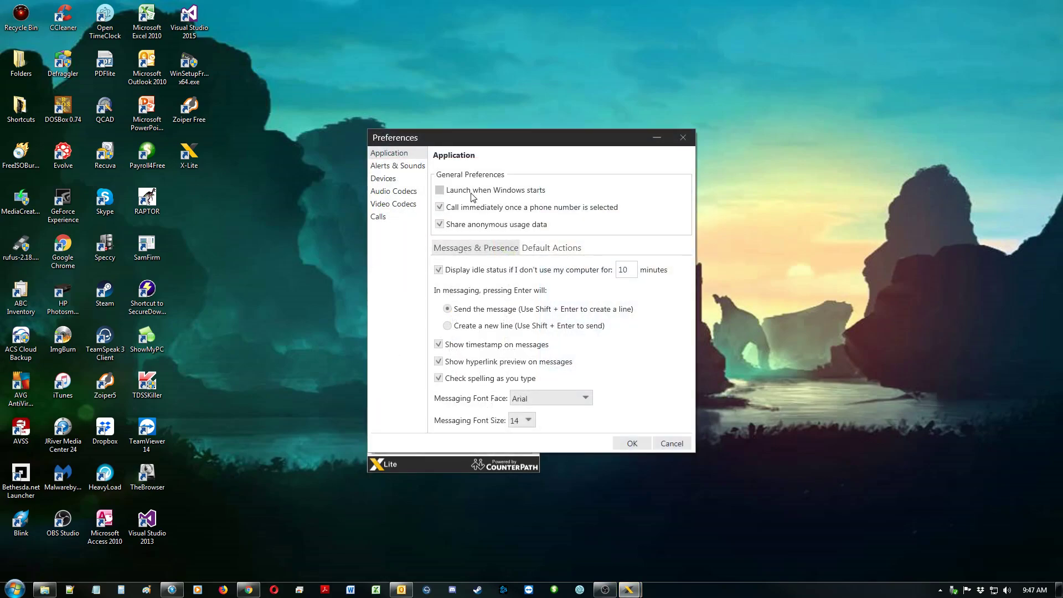
{"action": "left_click", "coordinate": [472, 225]}
{"action": "left_click", "coordinate": [472, 226]}
- Set the headset mode speaker to Speakers (12- Logitech USB Headset) and its microphone to Microphone (12- Logitech USB Headset)
{"action": "left_click", "coordinate": [408, 178]}
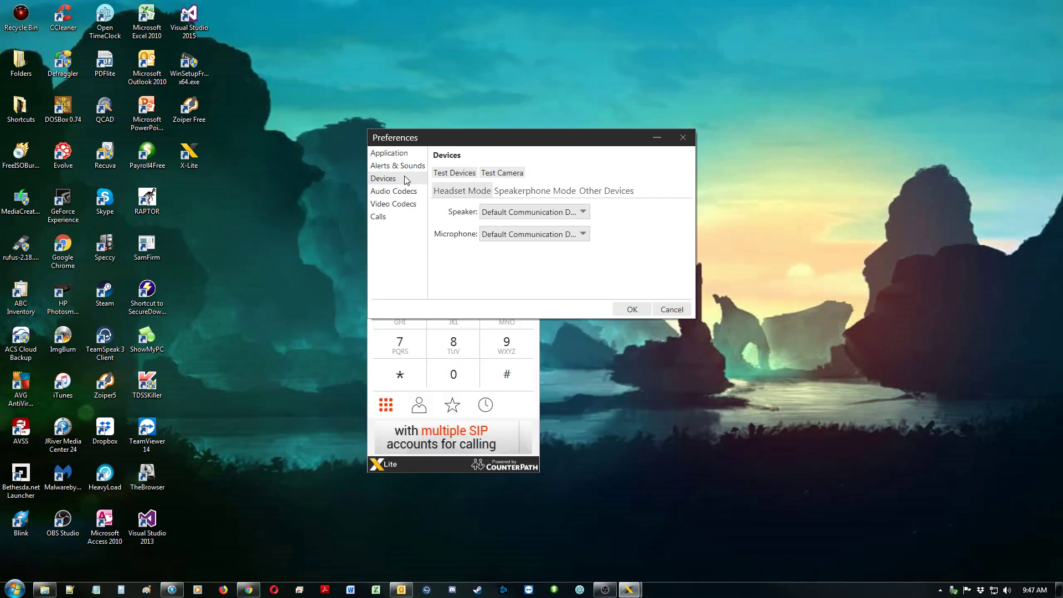
{"action": "left_click", "coordinate": [542, 215]}
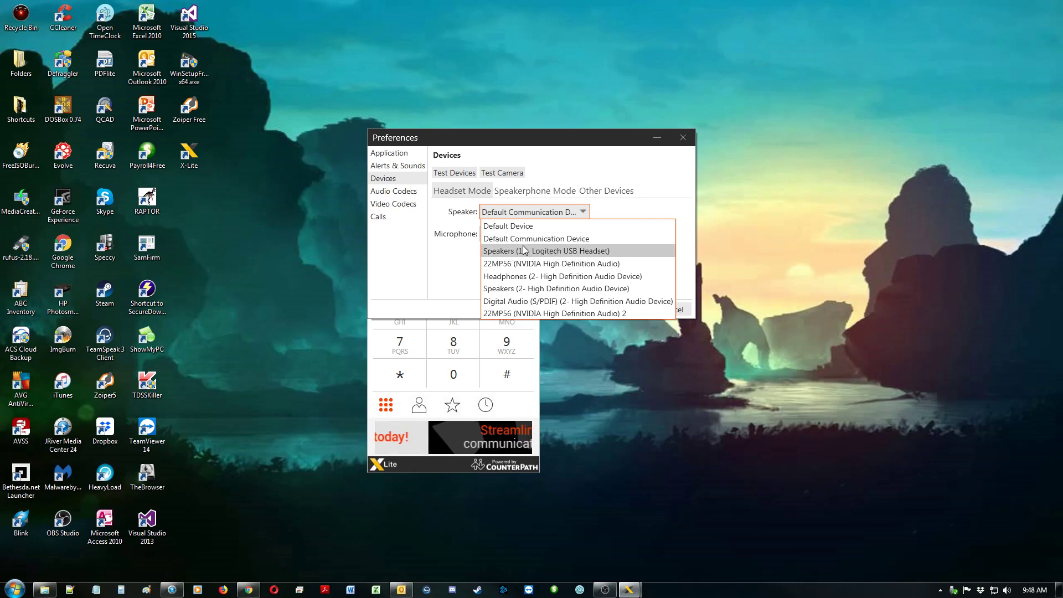
{"action": "left_click", "coordinate": [563, 252]}
{"action": "left_click", "coordinate": [561, 234]}
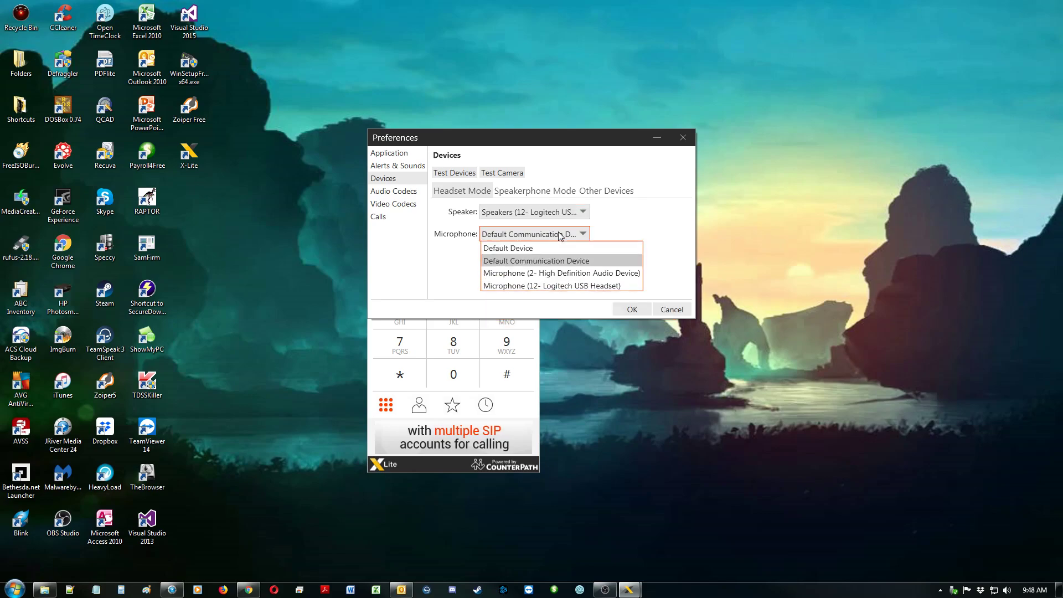
{"action": "left_click", "coordinate": [565, 286]}
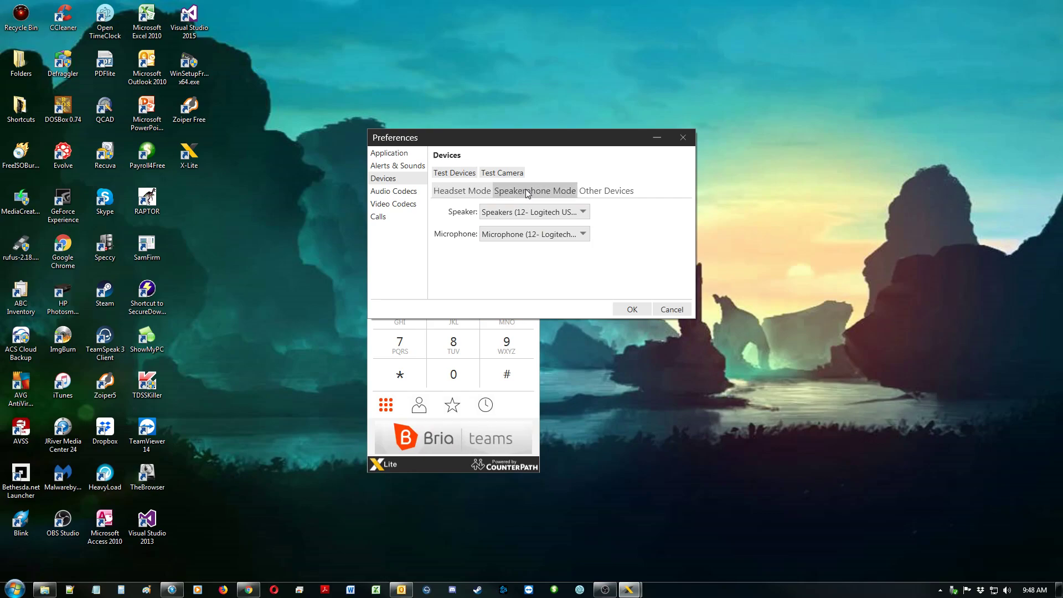
- Assign the Logitech USB Headset as both speaker and microphone for speakerphone mode
{"action": "left_click", "coordinate": [542, 193]}
{"action": "left_click", "coordinate": [540, 212]}
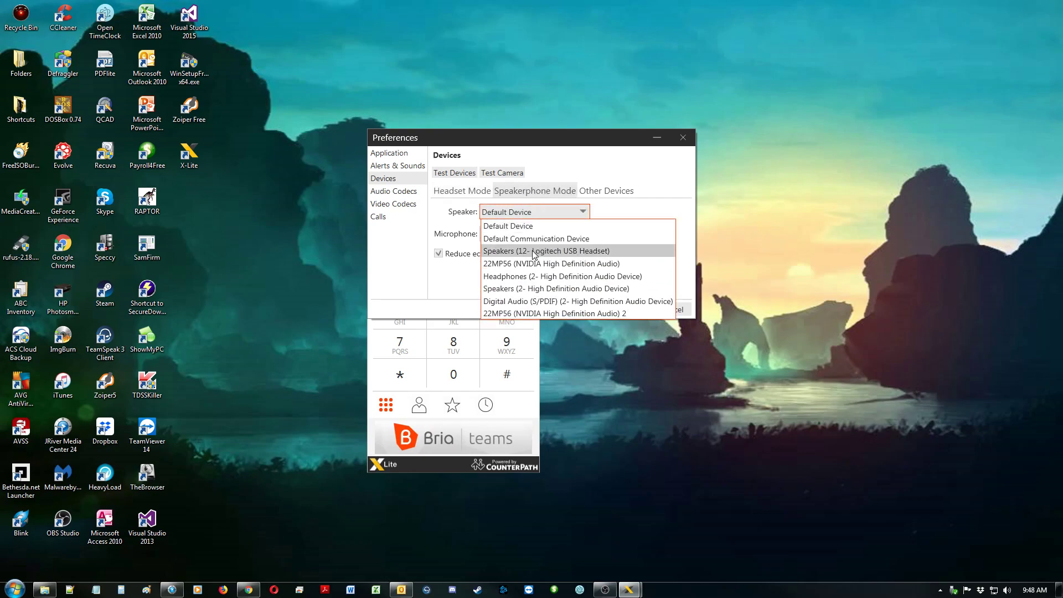
{"action": "left_click", "coordinate": [535, 251]}
{"action": "left_click", "coordinate": [536, 234]}
{"action": "left_click", "coordinate": [545, 286]}
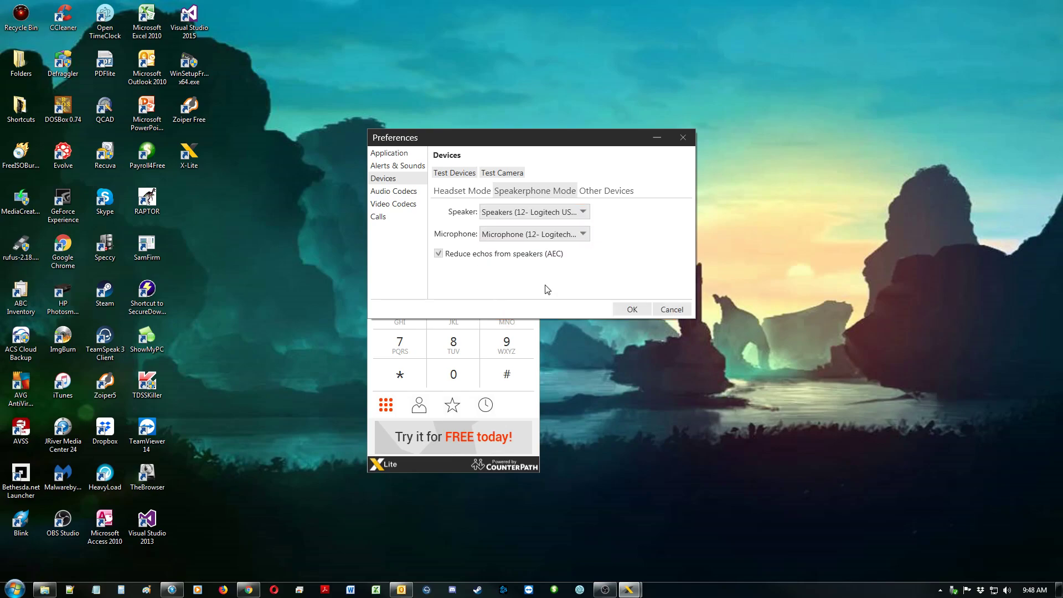
- Set the ringing device to Speakers (2- High Definition Audio Device)
{"action": "left_click", "coordinate": [587, 190]}
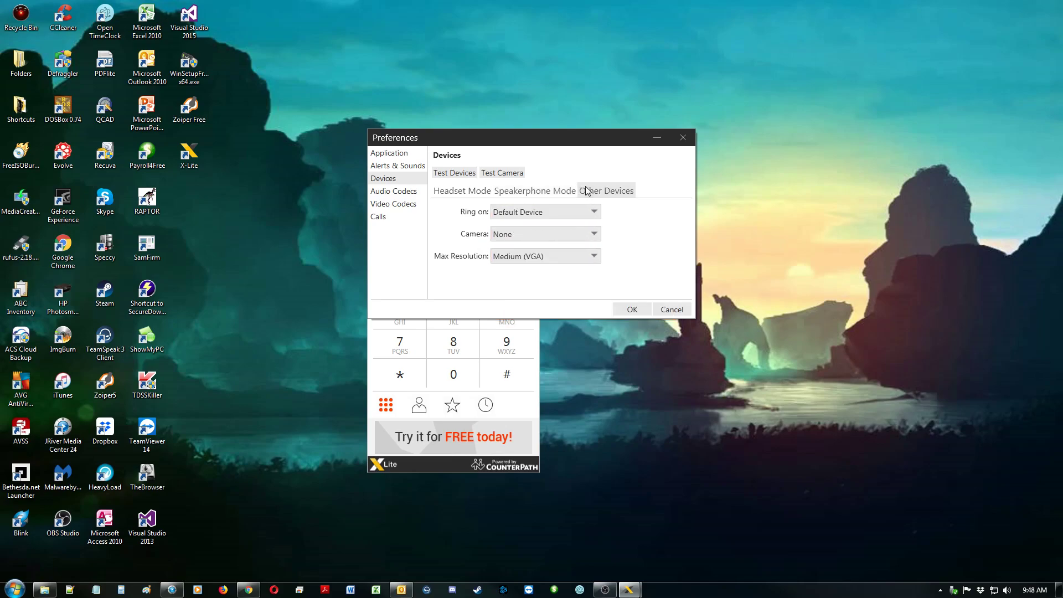
{"action": "left_click", "coordinate": [587, 217]}
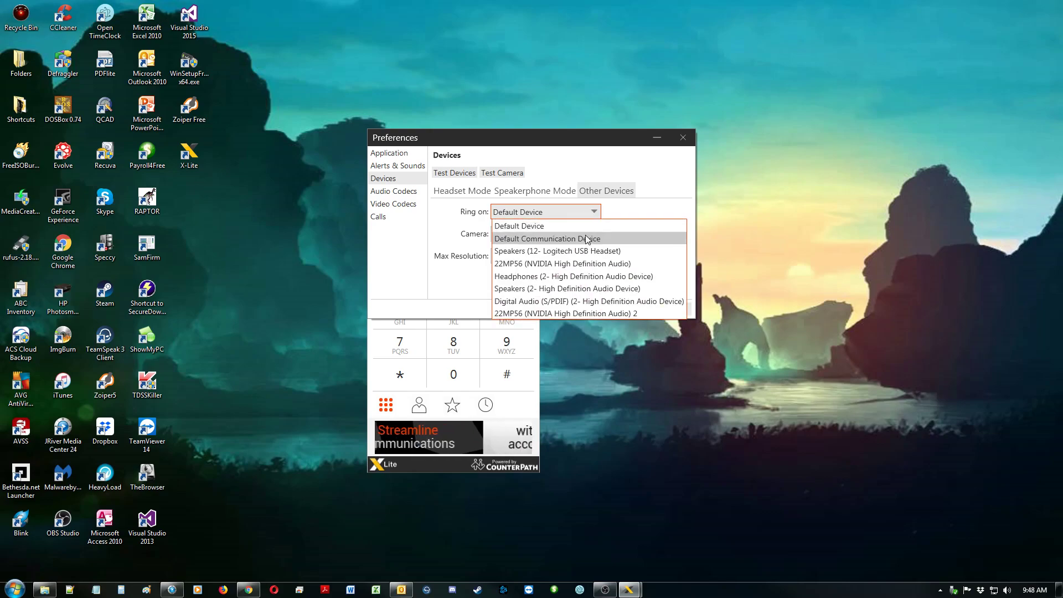
{"action": "left_click", "coordinate": [587, 289]}
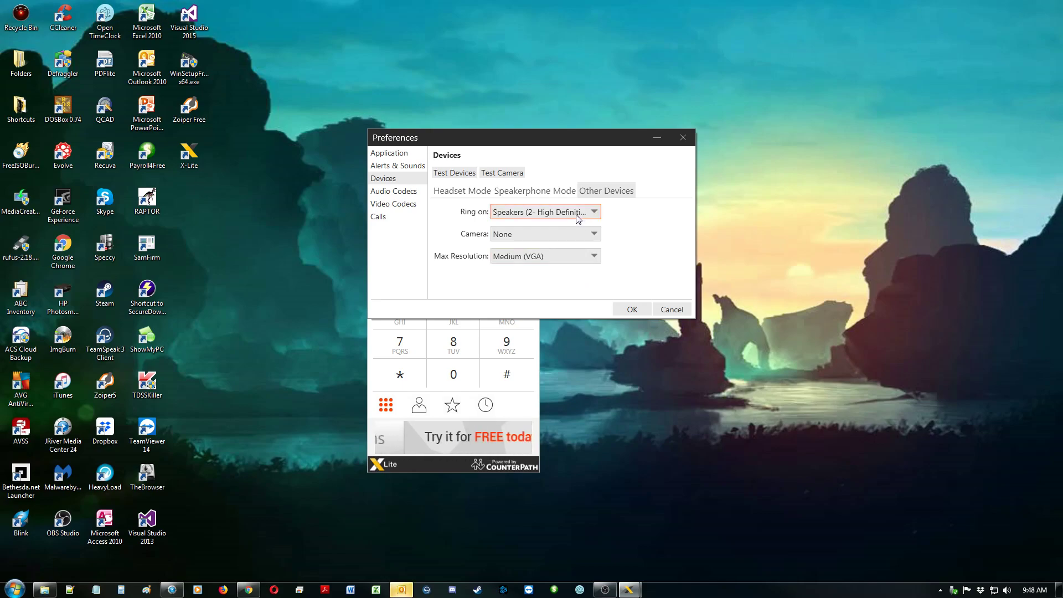
- Disable the SPEEX Wideband, G.722 and OPUS audio codecs, keeping only G711 uLaw and G711 aLaw enabled
{"action": "left_click", "coordinate": [412, 191]}
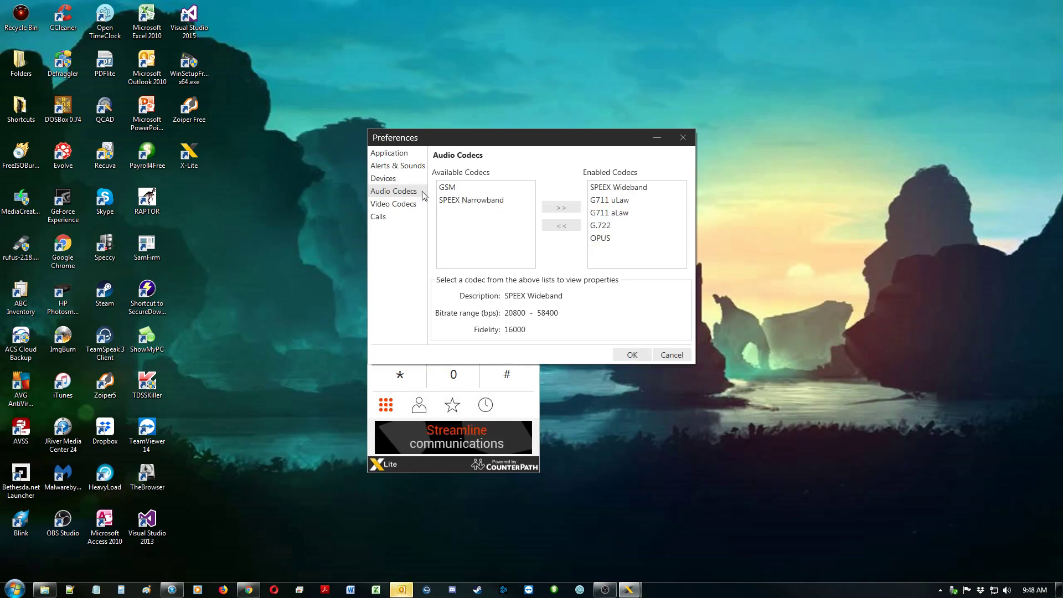
{"action": "left_click", "coordinate": [615, 187]}
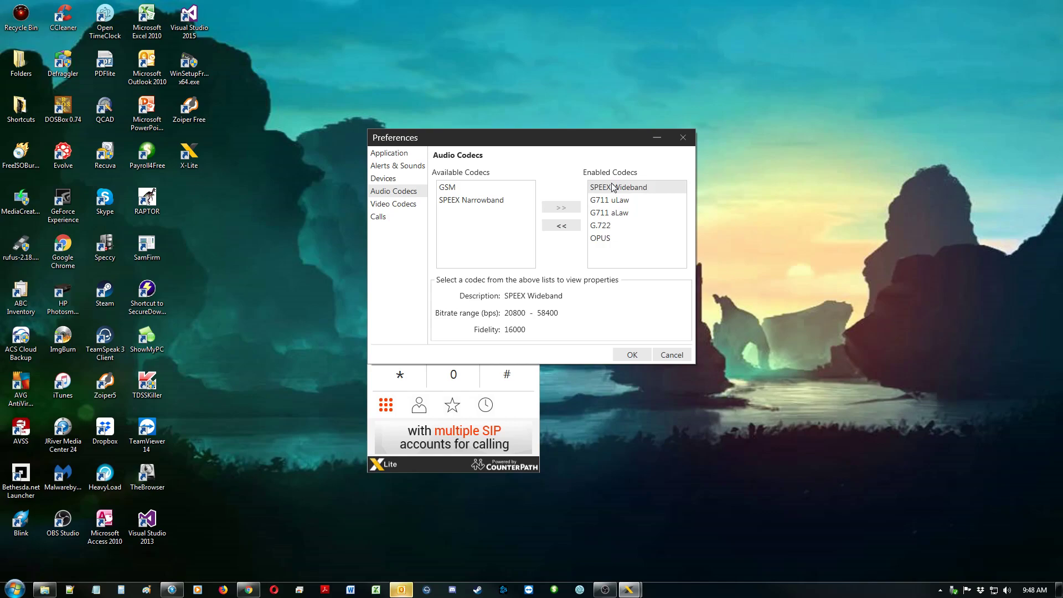
{"action": "left_click", "coordinate": [564, 227]}
{"action": "left_click", "coordinate": [604, 213]}
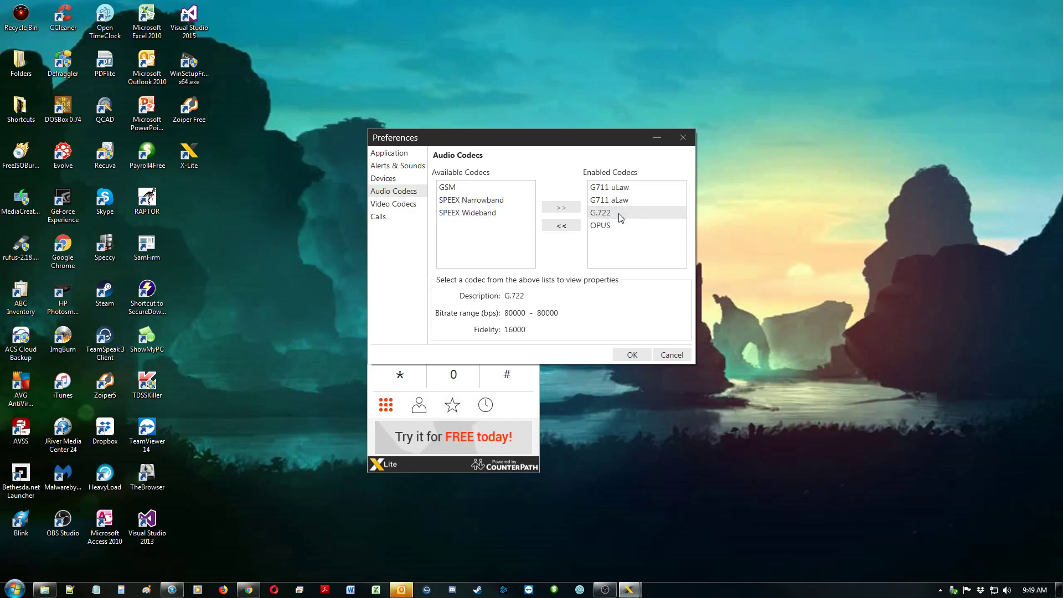
{"action": "left_click", "coordinate": [564, 227]}
{"action": "left_click", "coordinate": [563, 226]}
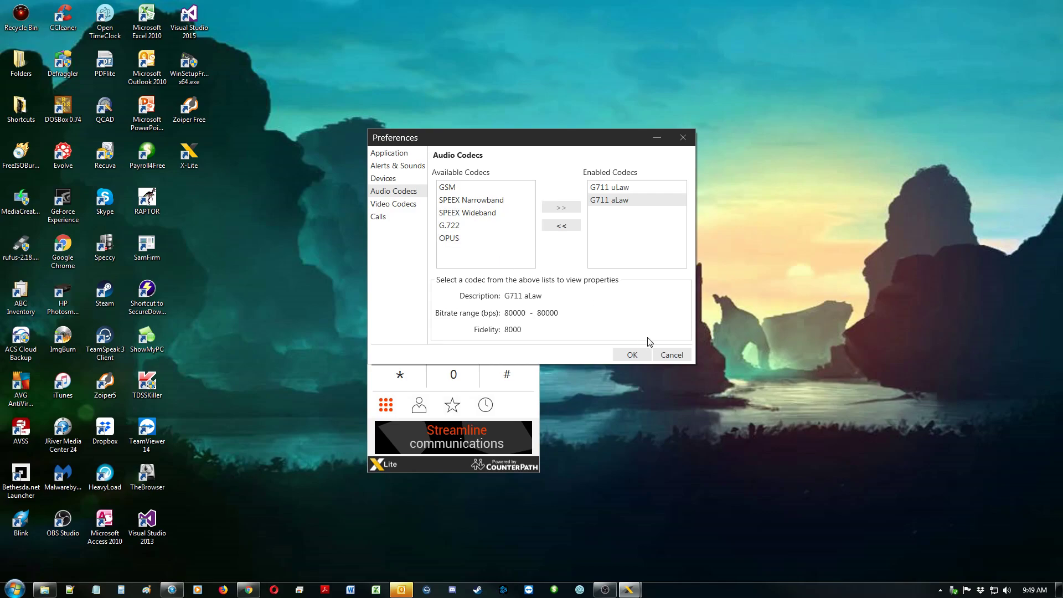
- Save the preferences, dismissing the pop-up dialog, and move the softphone window toward the middle of the desktop
{"action": "left_click", "coordinate": [632, 354]}
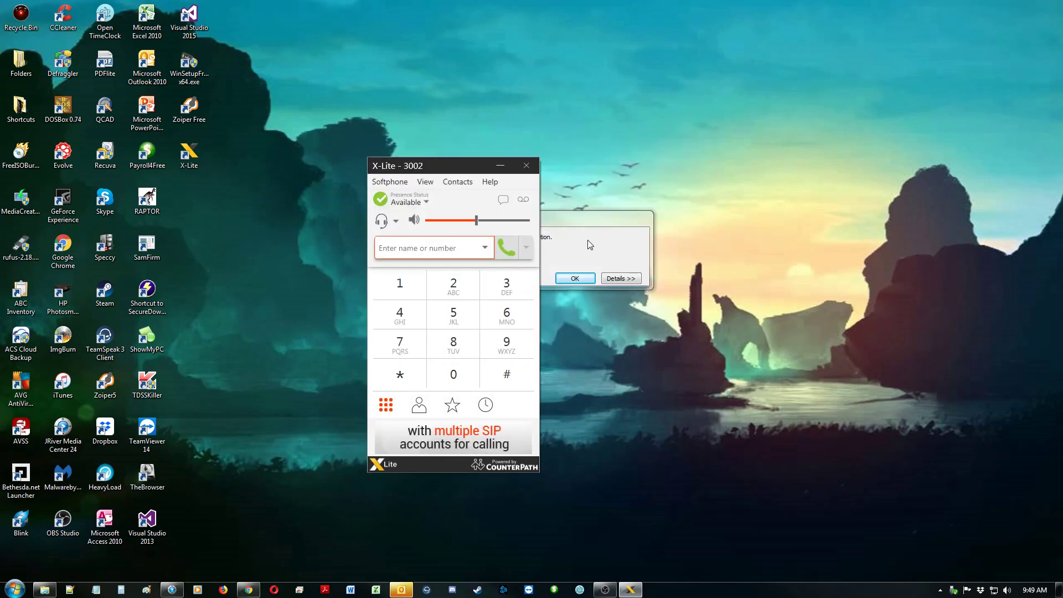
{"action": "left_click", "coordinate": [575, 278]}
{"action": "left_click_drag", "start_coordinate": [450, 161], "coordinate": [511, 161]}
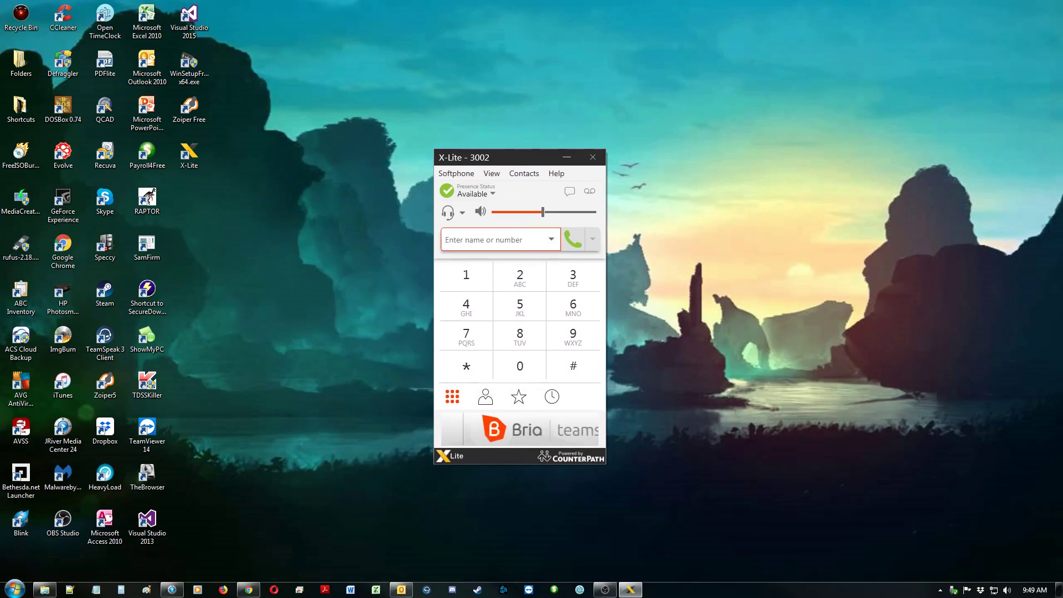